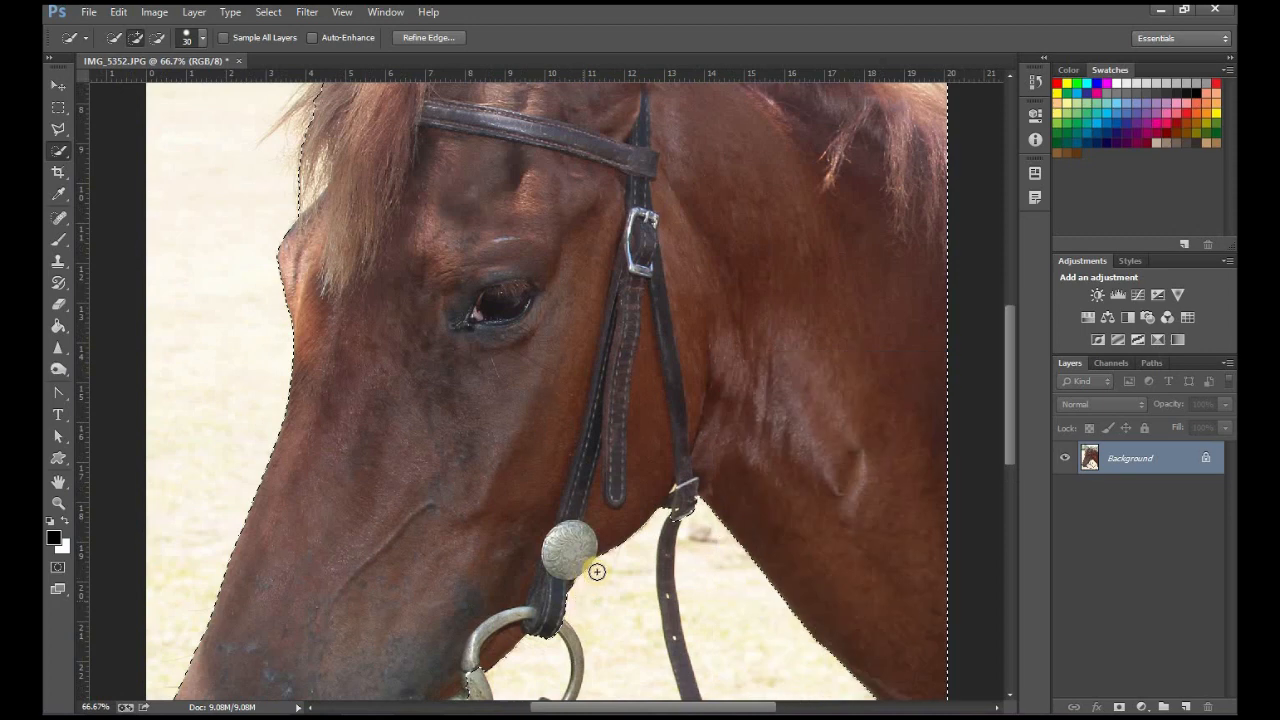
Add the metal bit ring and the clasp and strap running diagonally down from it to the Quick Selection, trimming the excess beside the ring
scroll(576, 442, "down", 1)
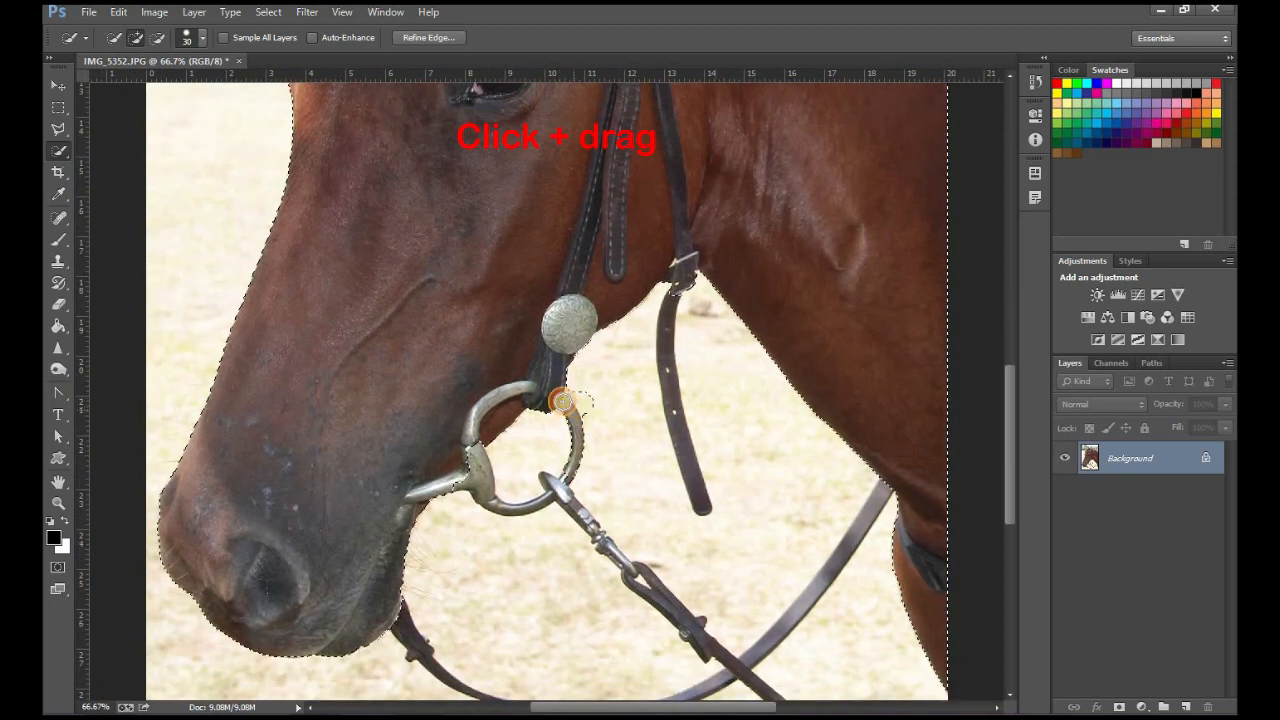
mouse_move(550, 392)
left_mouse_down()
mouse_move(567, 418)
mouse_move(570, 474)
mouse_move(544, 503)
left_mouse_up()
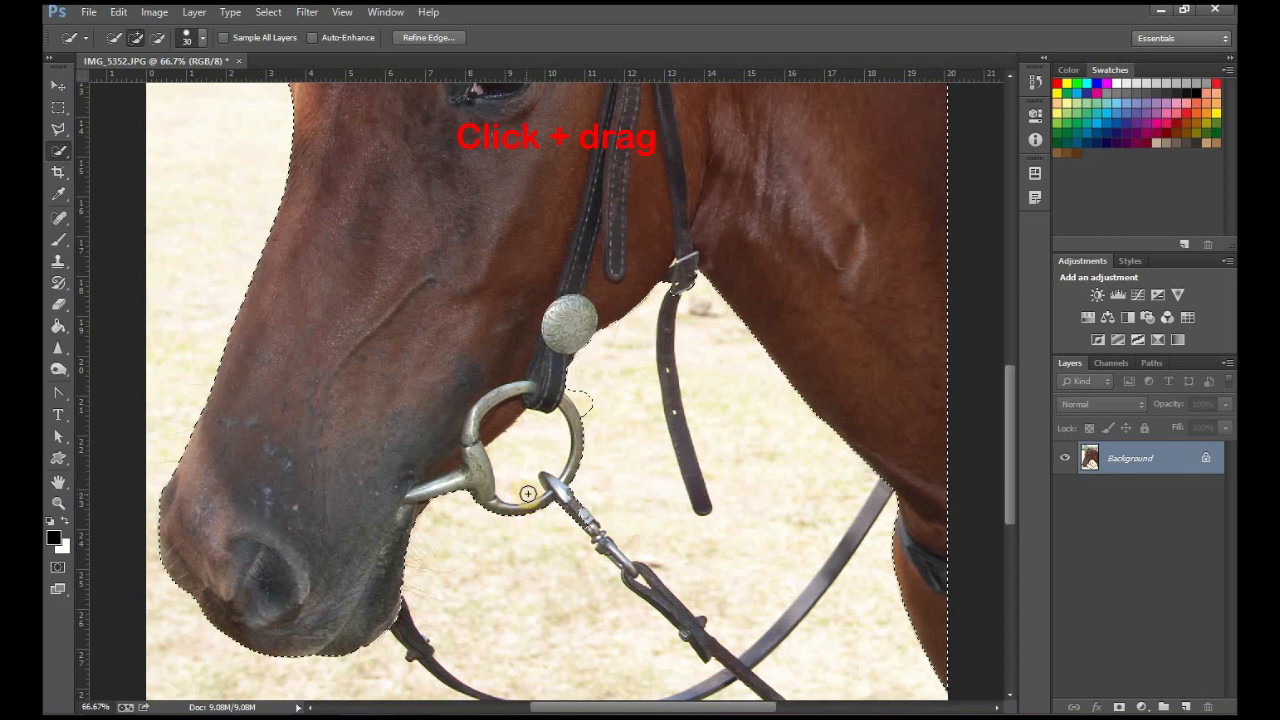
mouse_move(522, 489)
left_mouse_down()
mouse_move(510, 467)
mouse_move(528, 487)
left_mouse_up()
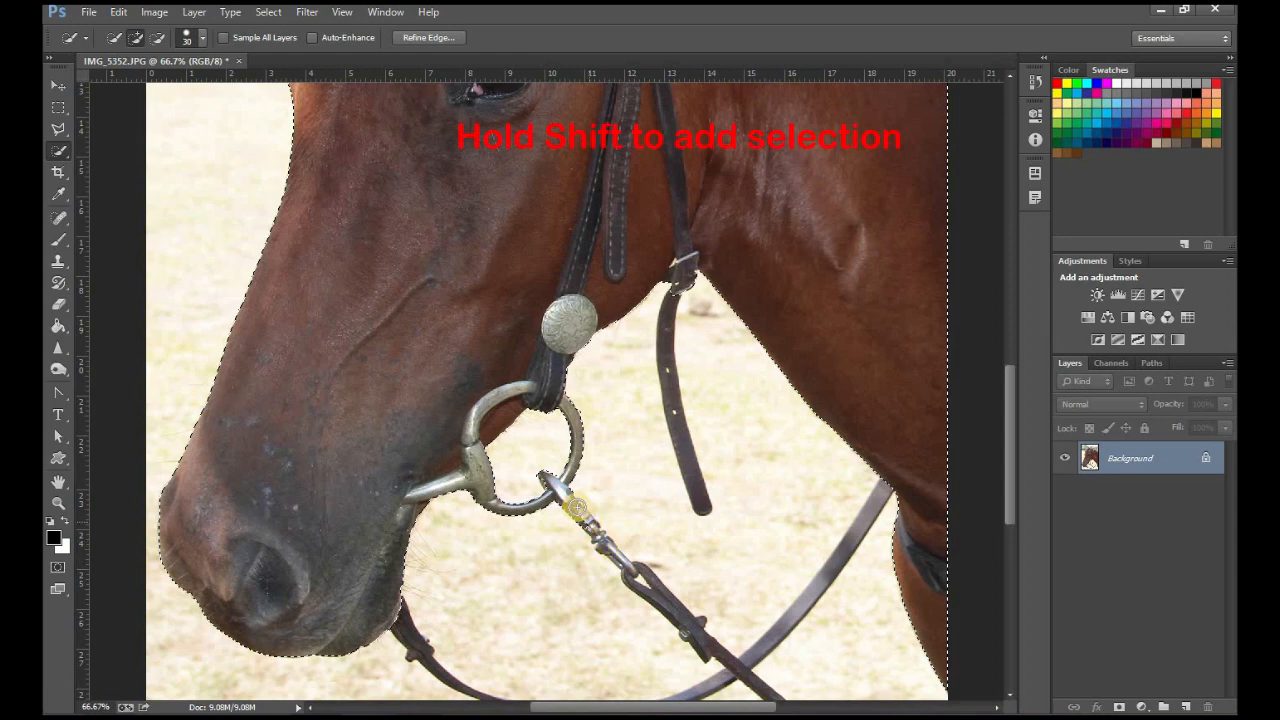
left_click_drag(586, 517, 732, 662)
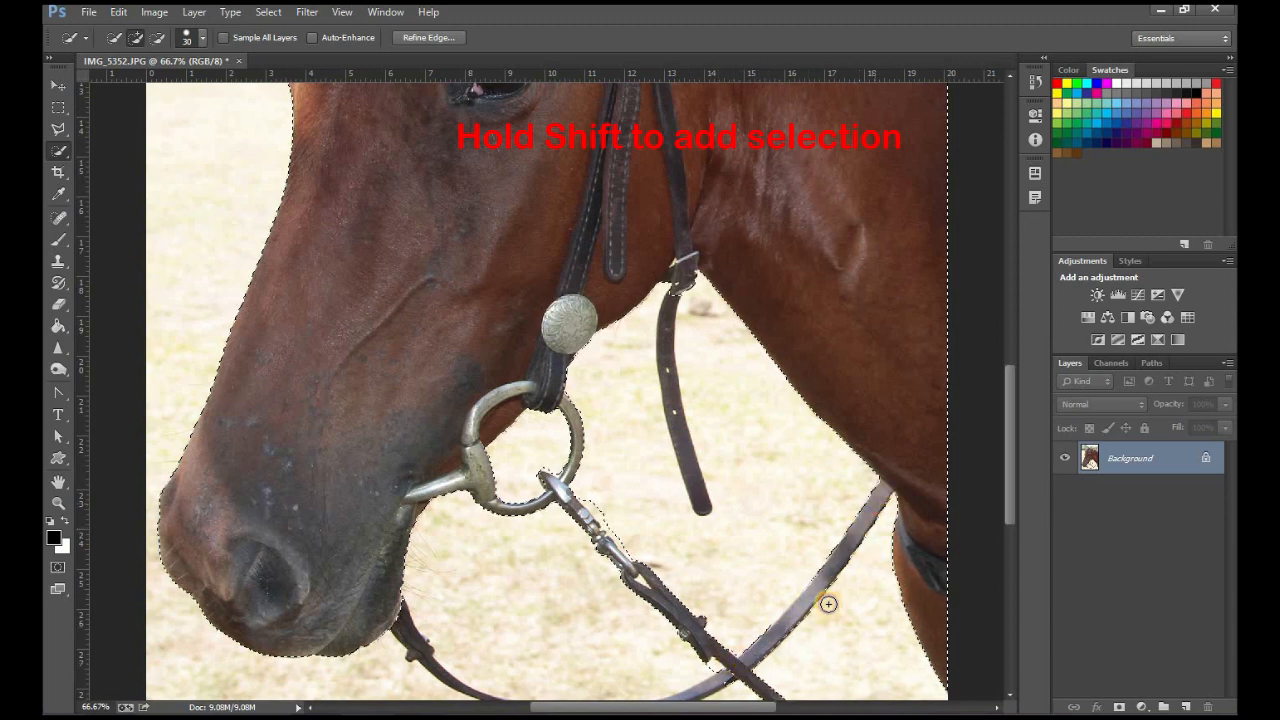
Add the curved rein below the horse's muzzle to the selection and subtract the grass picked up around it
scroll(460, 625, "down", 2)
scroll(458, 624, "down", 2)
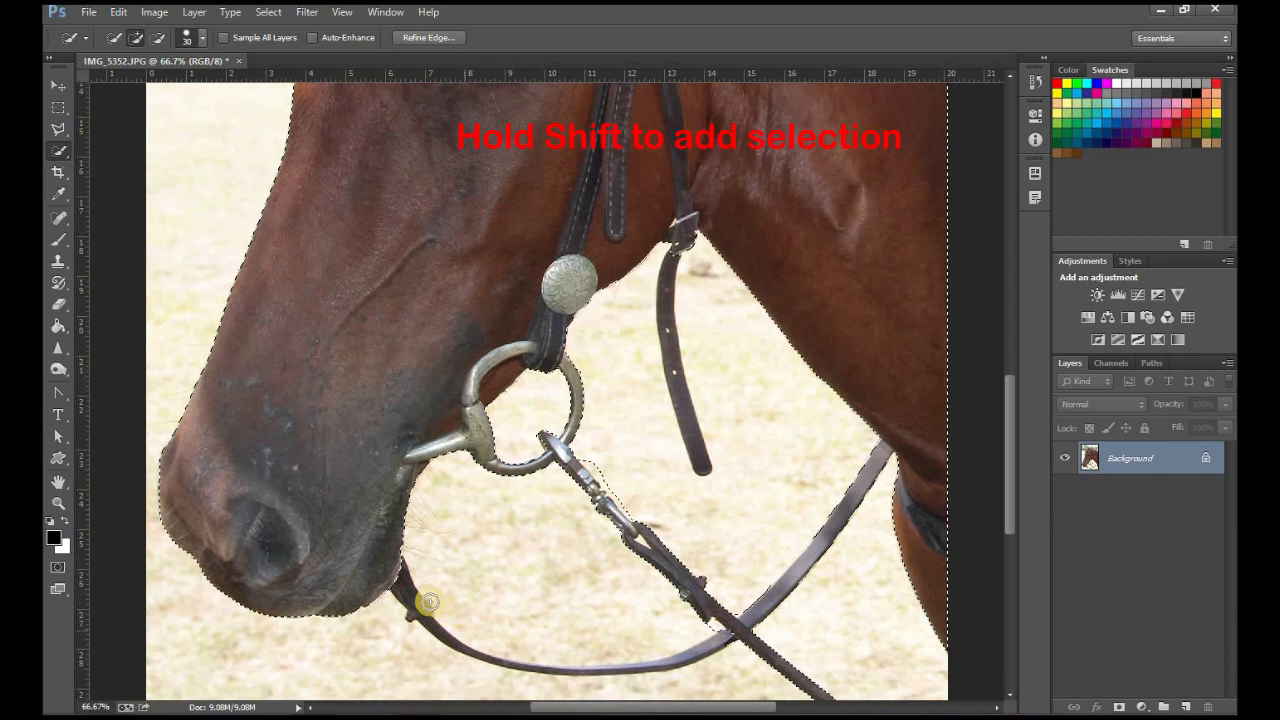
scroll(394, 552, "down", 2)
mouse_move(395, 545)
left_mouse_down()
mouse_move(438, 605)
mouse_move(489, 637)
mouse_move(642, 639)
mouse_move(737, 612)
mouse_move(659, 649)
mouse_move(554, 647)
mouse_move(568, 615)
mouse_move(491, 674)
mouse_move(527, 684)
mouse_move(611, 651)
left_mouse_up()
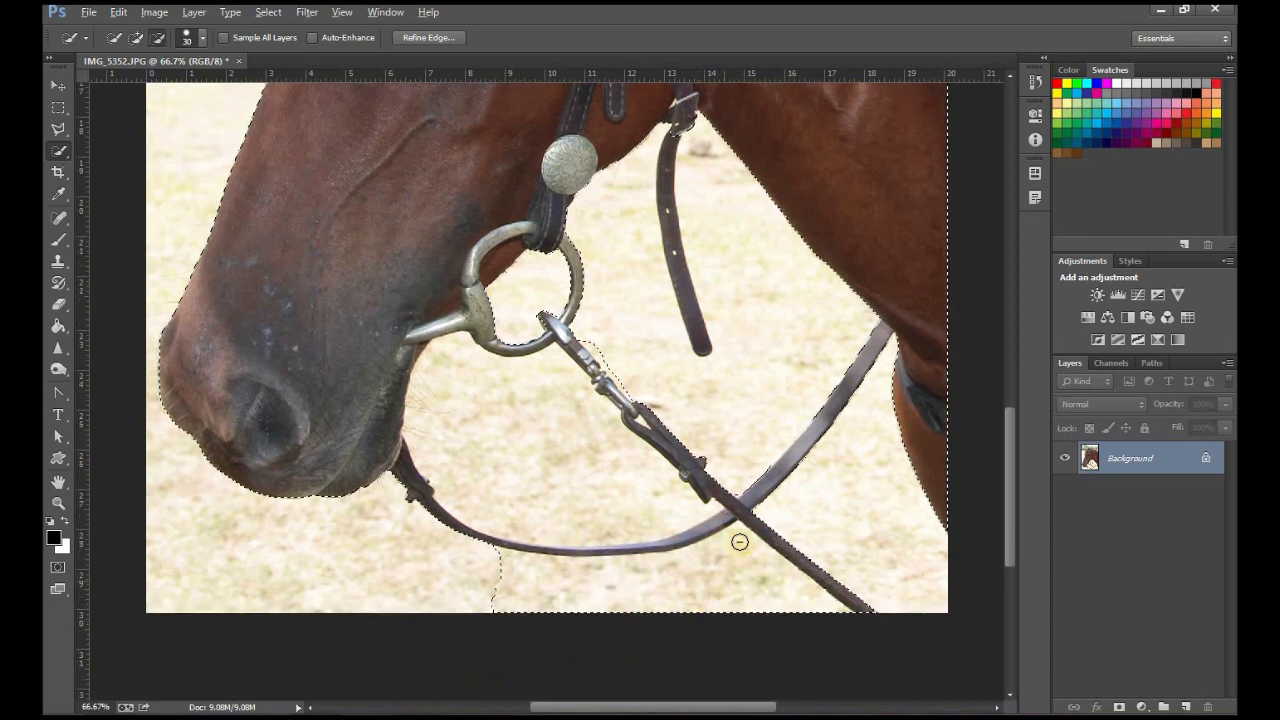
mouse_move(738, 530)
left_mouse_down()
mouse_move(806, 588)
mouse_move(765, 571)
mouse_move(737, 538)
mouse_move(652, 573)
mouse_move(515, 567)
left_mouse_up()
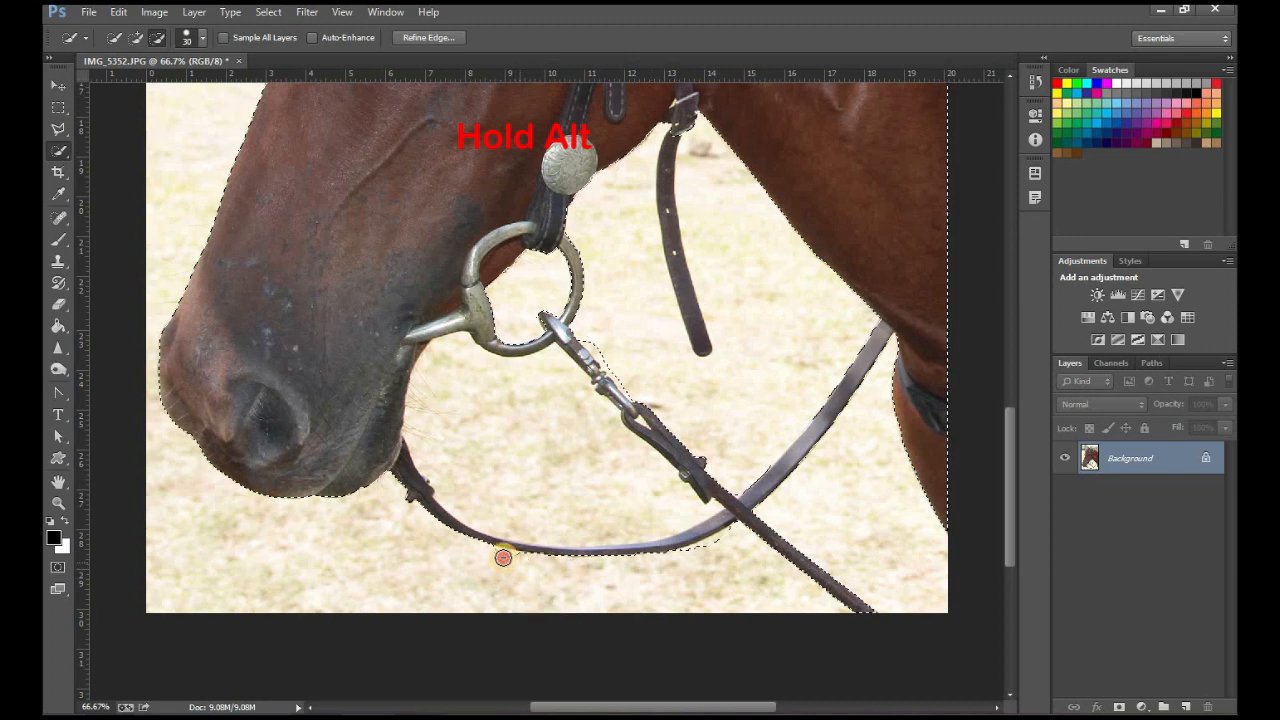
mouse_move(724, 538)
left_mouse_down()
mouse_move(682, 558)
mouse_move(698, 511)
mouse_move(578, 524)
mouse_move(513, 508)
mouse_move(603, 525)
mouse_move(516, 529)
mouse_move(604, 529)
mouse_move(500, 528)
mouse_move(642, 535)
mouse_move(710, 507)
left_mouse_up()
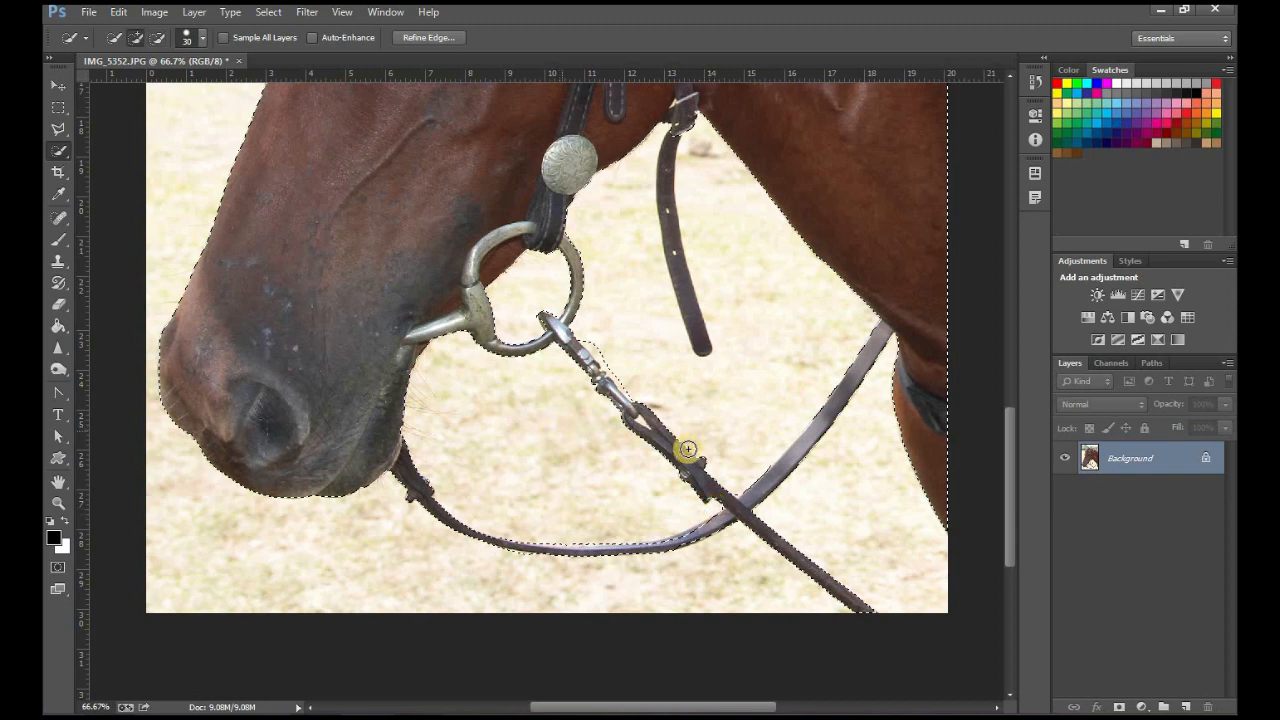
Add the hanging bridle strap to the selection and subtract the excess grass beside it and around the rein clasp
scroll(697, 229, "up", 2)
mouse_move(672, 205)
left_mouse_down()
mouse_move(688, 355)
mouse_move(676, 322)
mouse_move(700, 406)
left_mouse_up()
left_click_drag(673, 331, 651, 332)
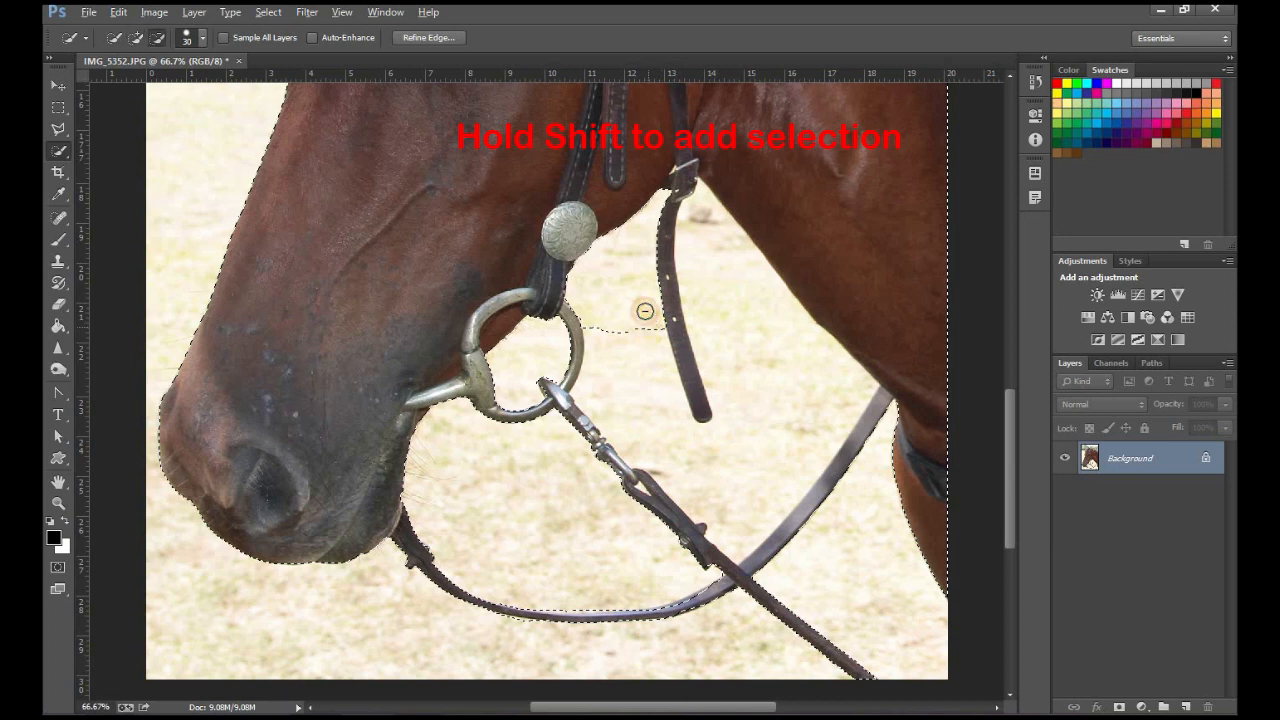
mouse_move(642, 305)
left_mouse_down()
mouse_move(635, 247)
mouse_move(630, 347)
mouse_move(615, 377)
mouse_move(614, 351)
mouse_move(643, 413)
mouse_move(700, 437)
mouse_move(721, 389)
mouse_move(694, 309)
mouse_move(696, 198)
left_mouse_up()
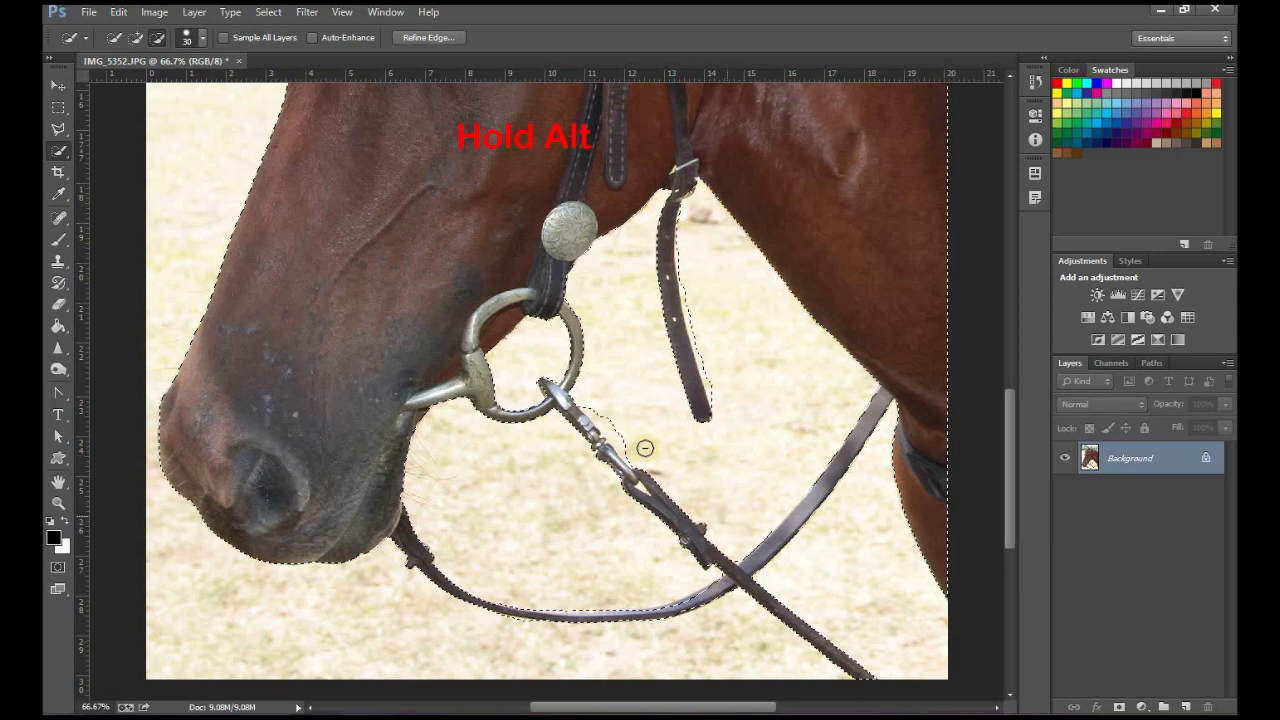
mouse_move(616, 433)
left_mouse_down()
mouse_move(601, 418)
mouse_move(666, 497)
mouse_move(709, 591)
mouse_move(751, 589)
left_mouse_up()
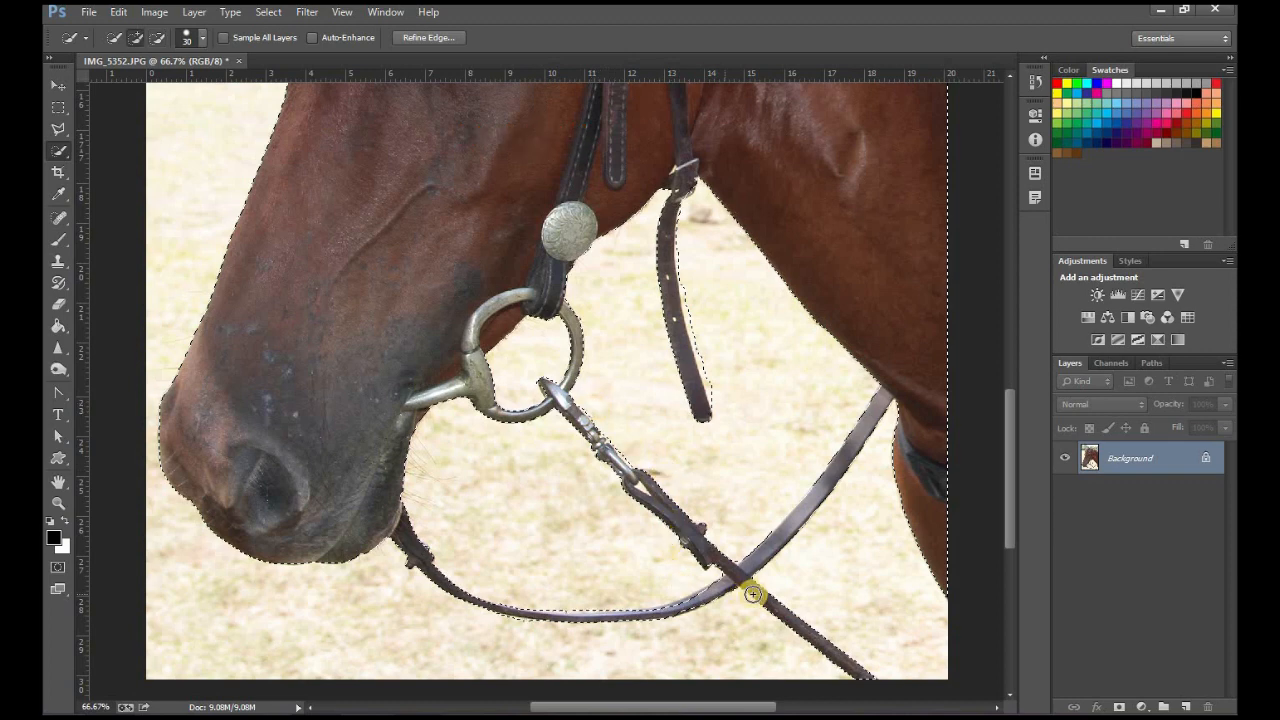
Add the horse's forelock to the selection and subtract the trees and sky between the ear and the neck's mane
scroll(754, 594, "up", 1)
scroll(754, 594, "up", 4)
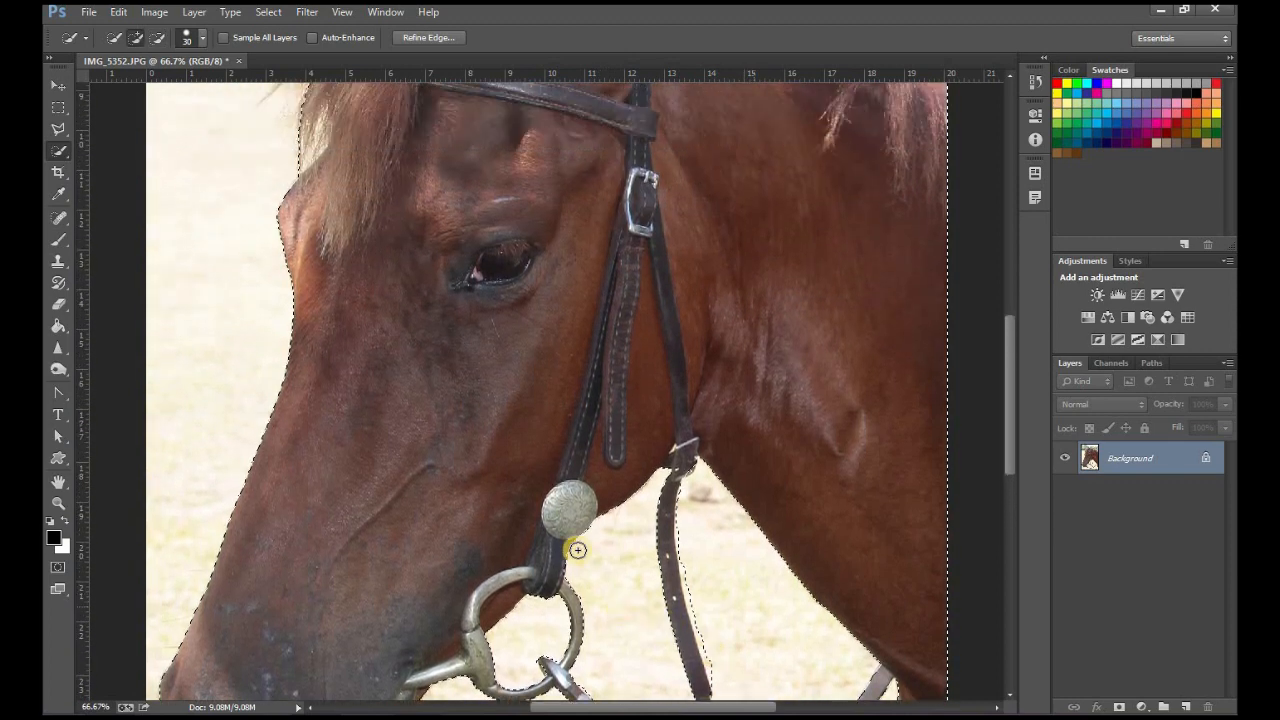
left_click(533, 559)
scroll(533, 559, "up", 4)
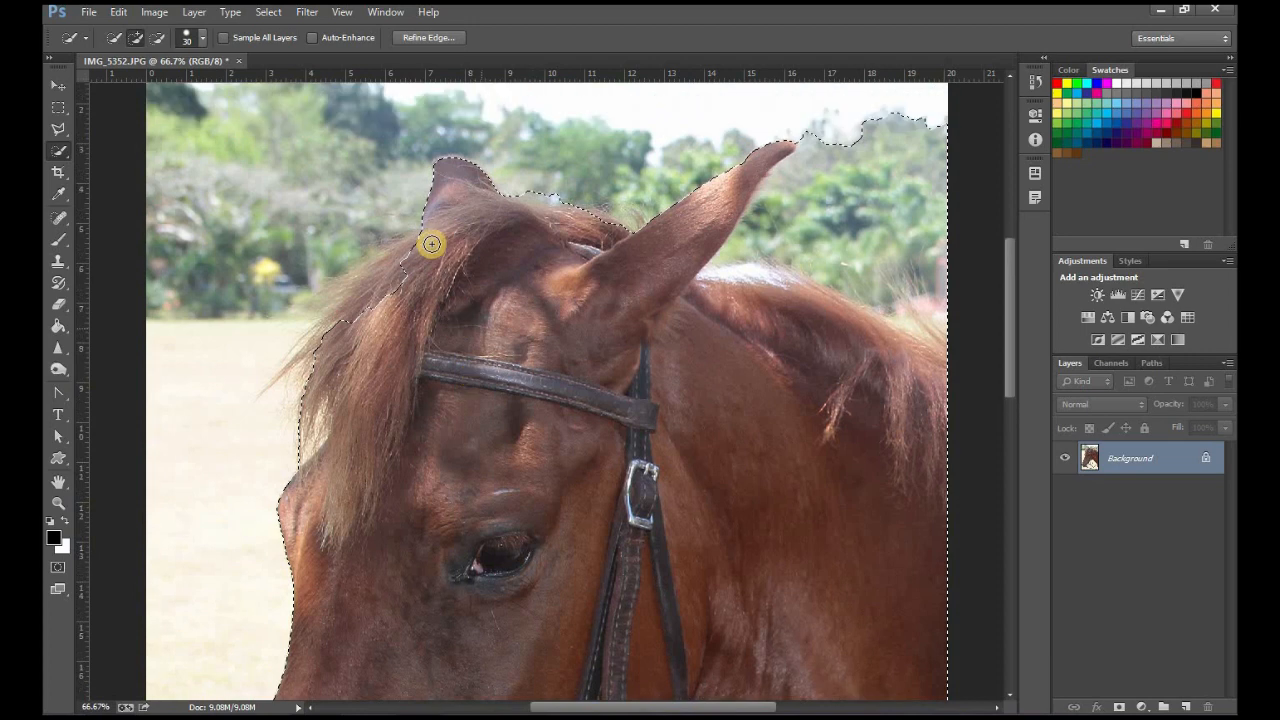
mouse_move(424, 235)
left_mouse_down()
mouse_move(336, 295)
mouse_move(356, 300)
mouse_move(347, 330)
mouse_move(263, 395)
left_mouse_up()
key("ctrl+z")
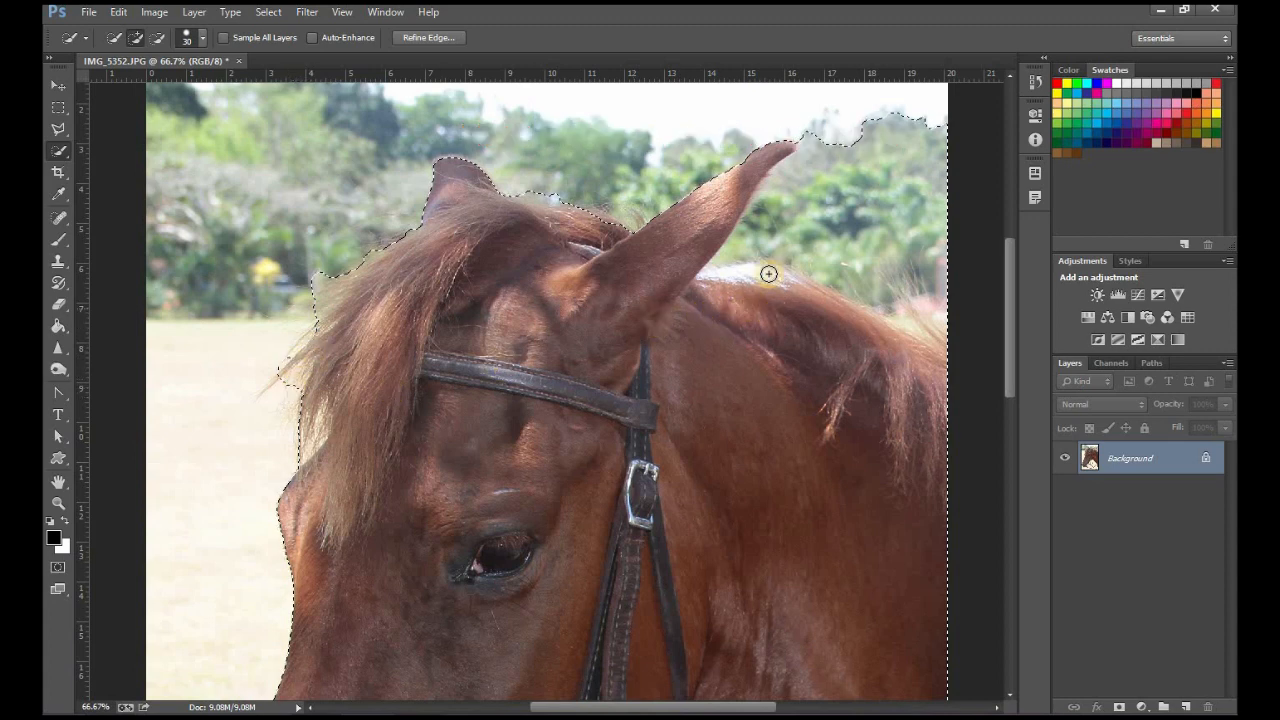
mouse_move(840, 154)
left_mouse_down()
mouse_move(802, 145)
mouse_move(721, 256)
mouse_move(788, 252)
mouse_move(929, 314)
left_mouse_up()
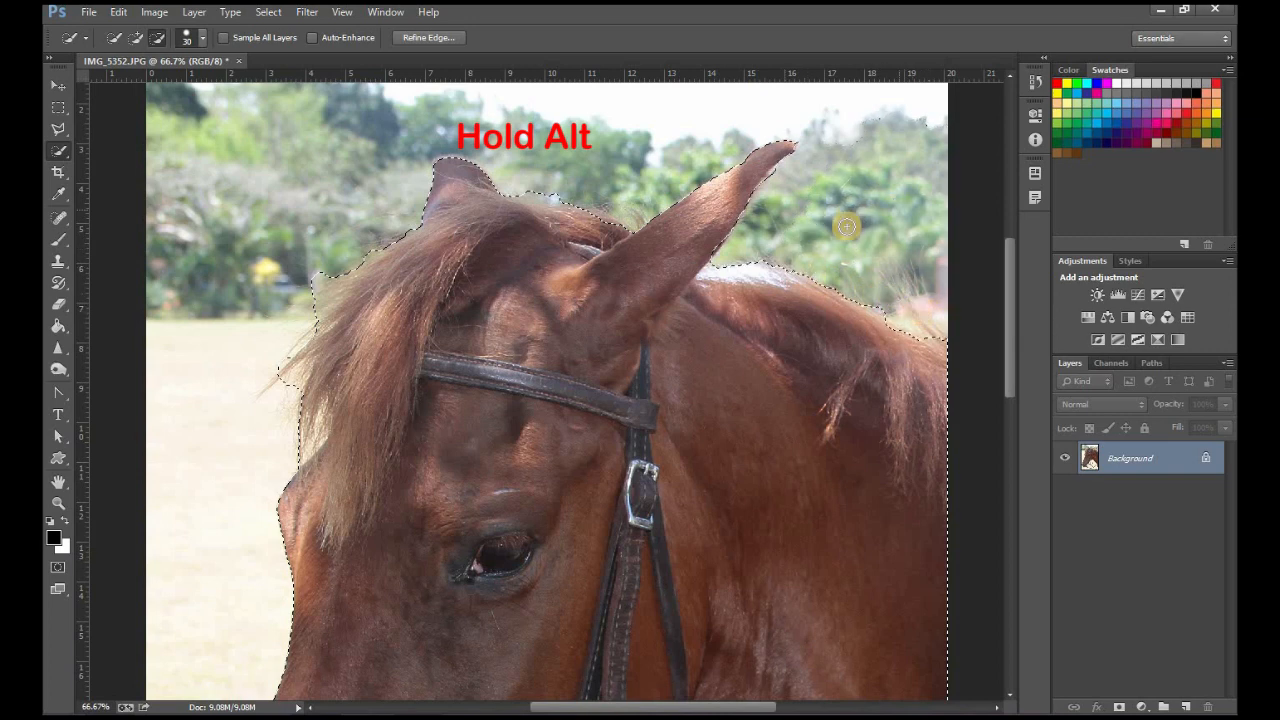
Subtract the remaining sliver of grass along the edge of the hanging bridle strap from the selection
scroll(791, 425, "down", 3)
scroll(795, 537, "down", 8)
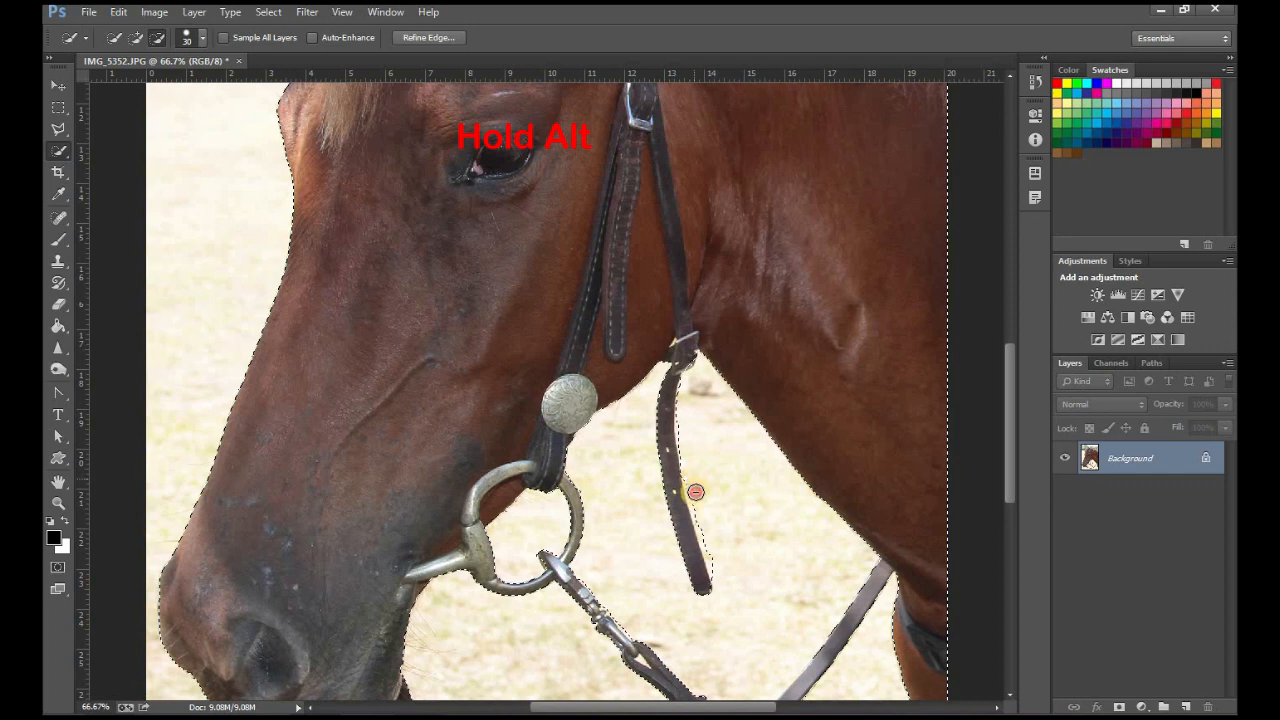
mouse_move(724, 569)
left_mouse_down()
mouse_move(693, 491)
mouse_move(718, 570)
left_mouse_up()
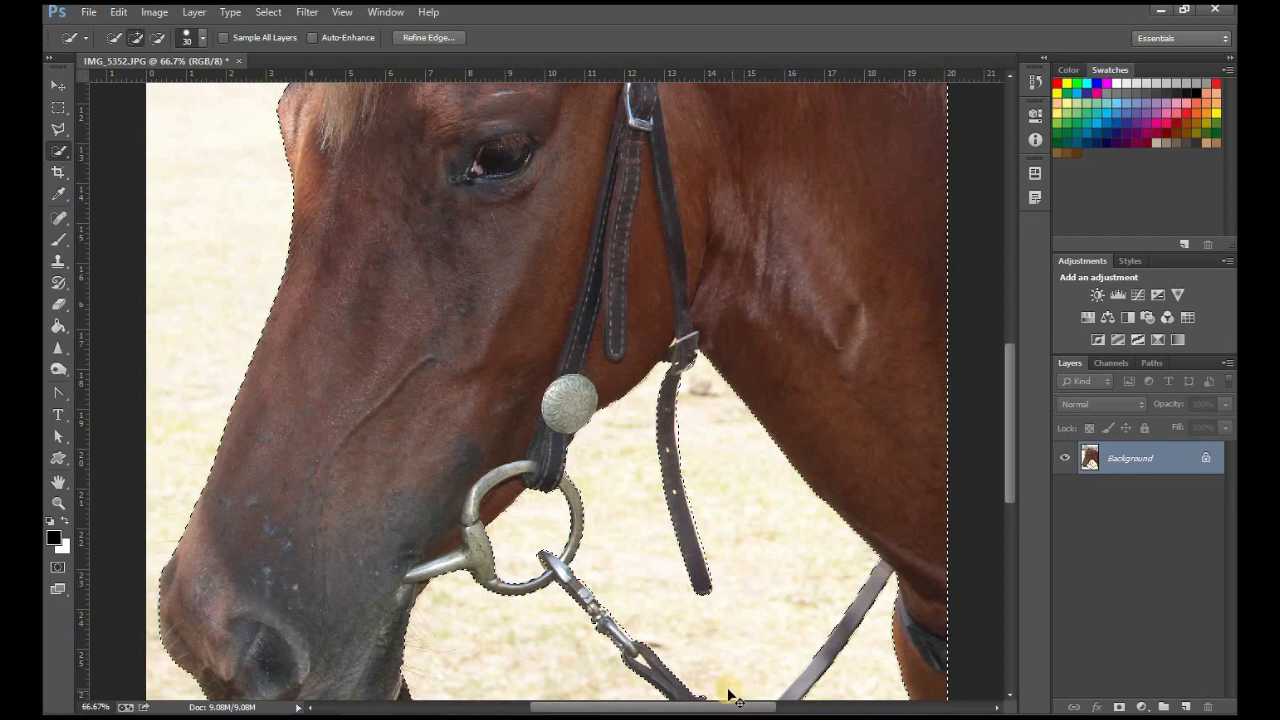
Open Refine Edge for the horse selection, raise the edge detection radius, and brush over the forelock's outer hair edge
key("ctrl+minus")
key("ctrl+minus")
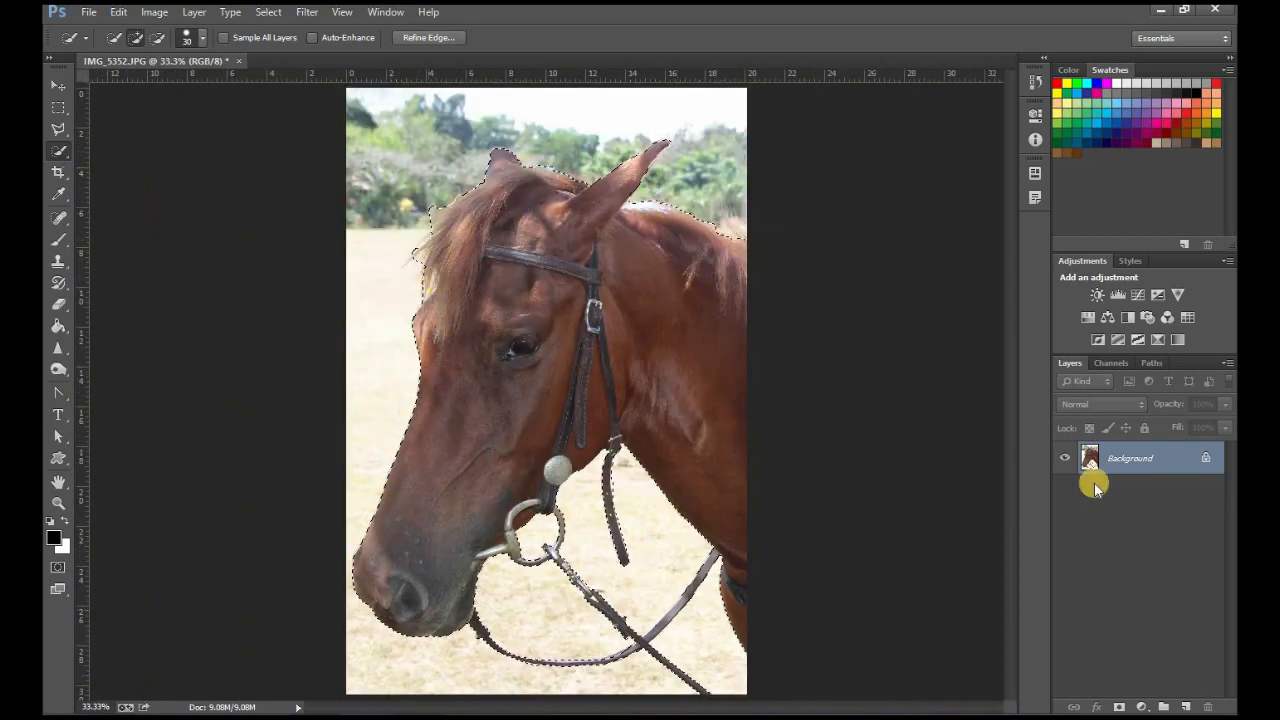
left_click(269, 12)
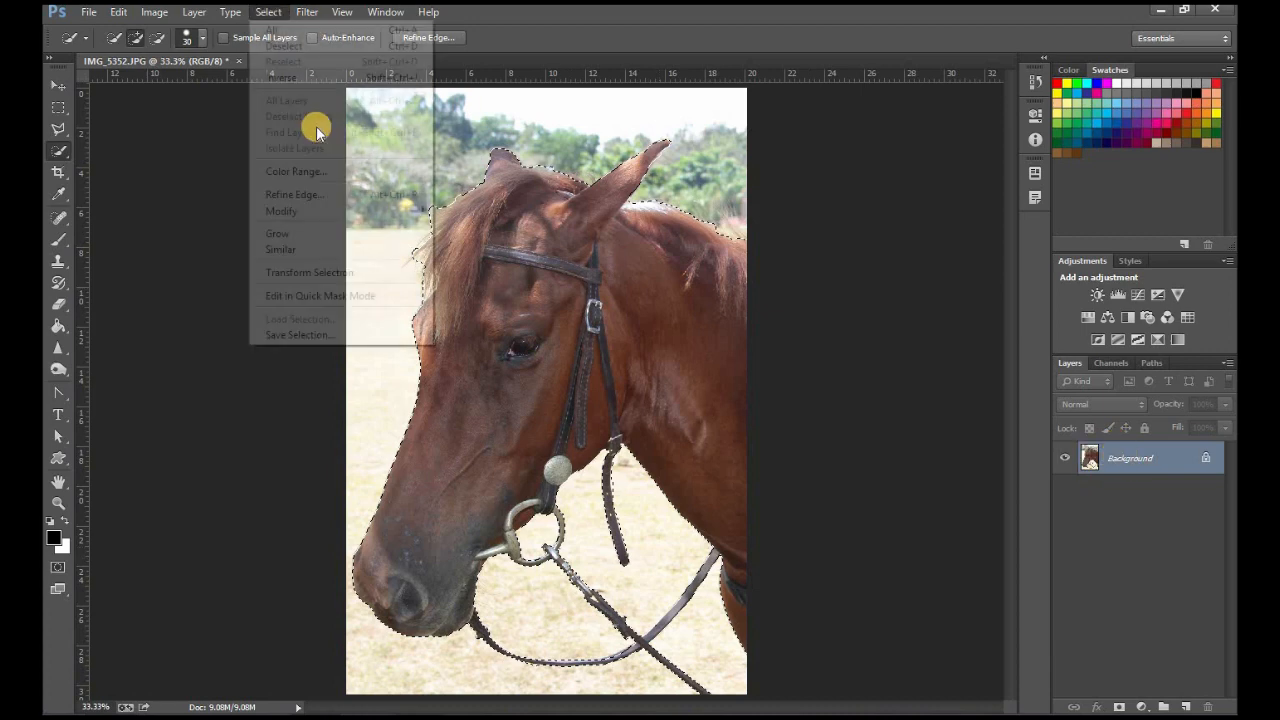
left_click(335, 196)
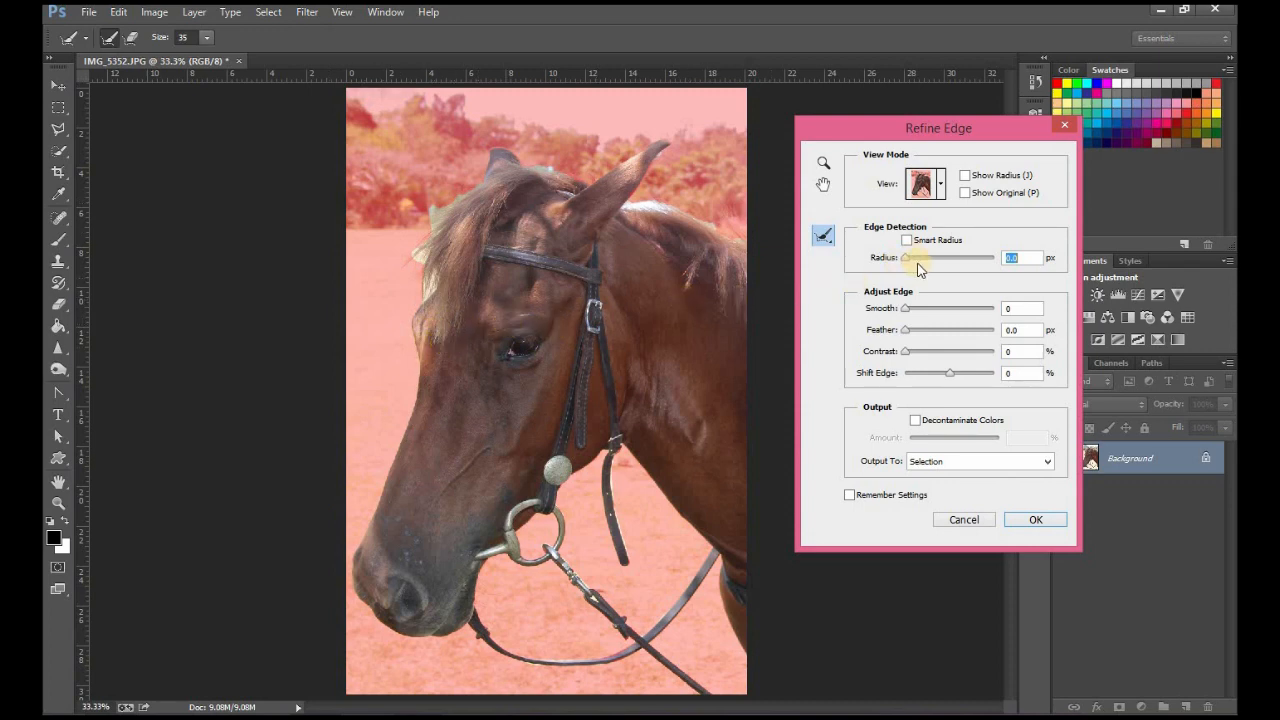
left_click_drag(925, 262, 937, 258)
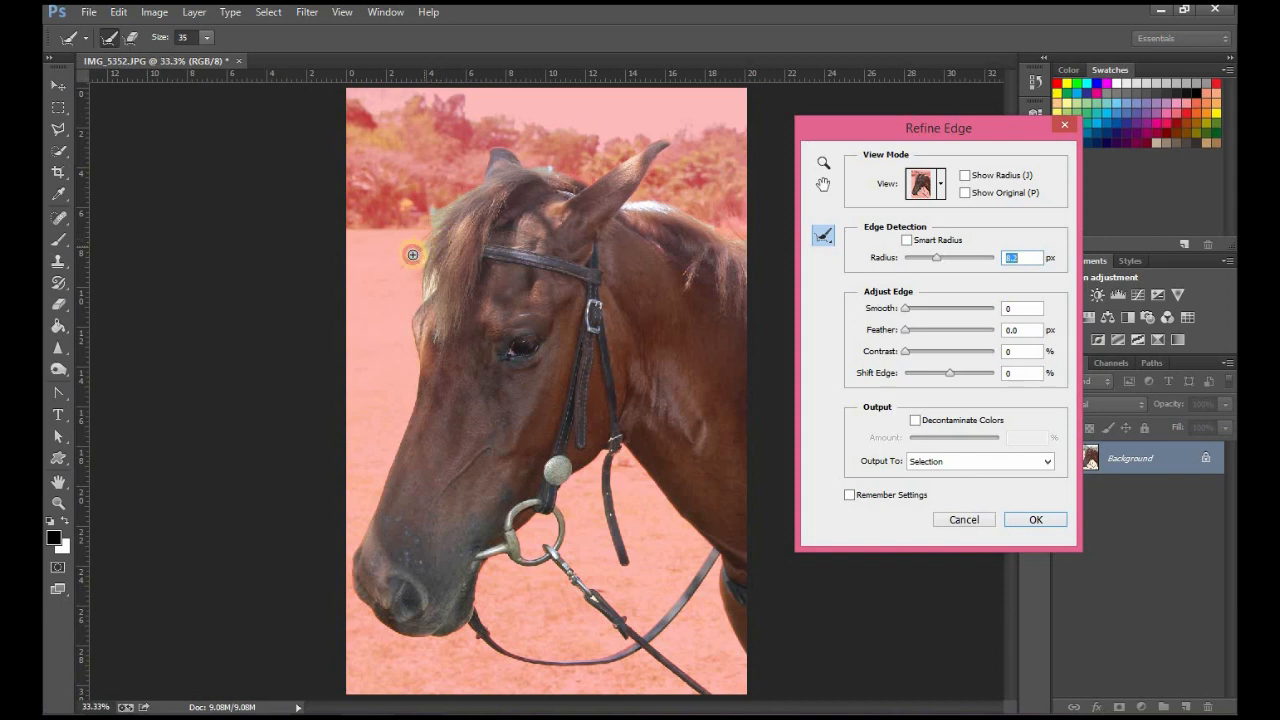
left_click_drag(403, 264, 435, 254)
Preview the refined horse cutout in the On Black view mode and return to Overlay
left_click(942, 186)
left_click(919, 291)
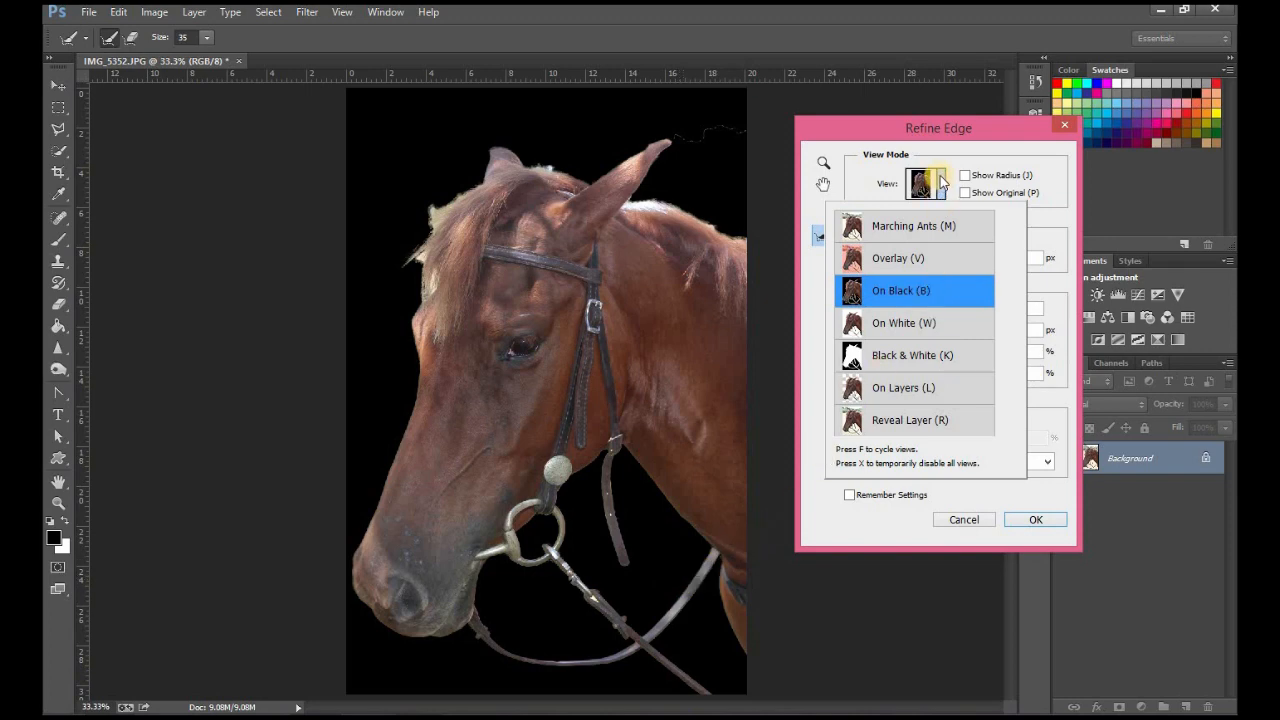
left_click(935, 259)
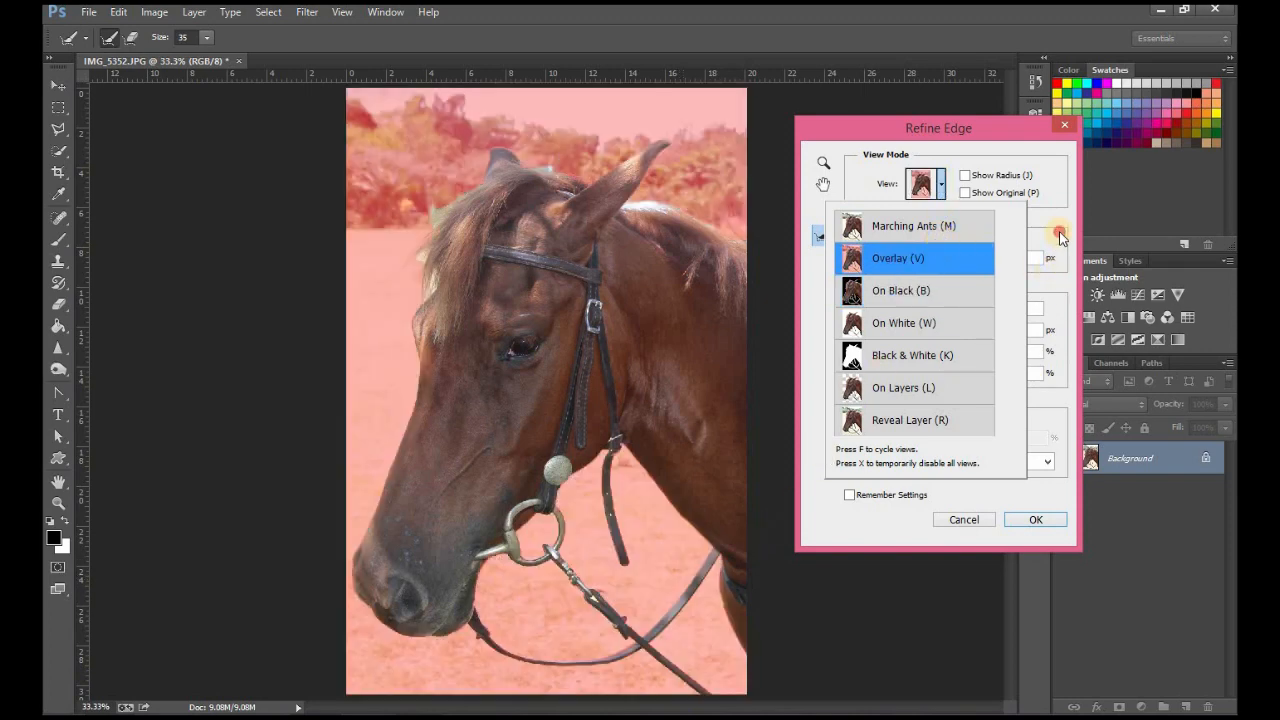
left_click(1060, 234)
Refine the edge with radius 18.1 px, smooth 16 and Decontaminate Colors, outputting to a new layer with layer mask
left_click_drag(938, 260, 945, 258)
left_click(920, 310)
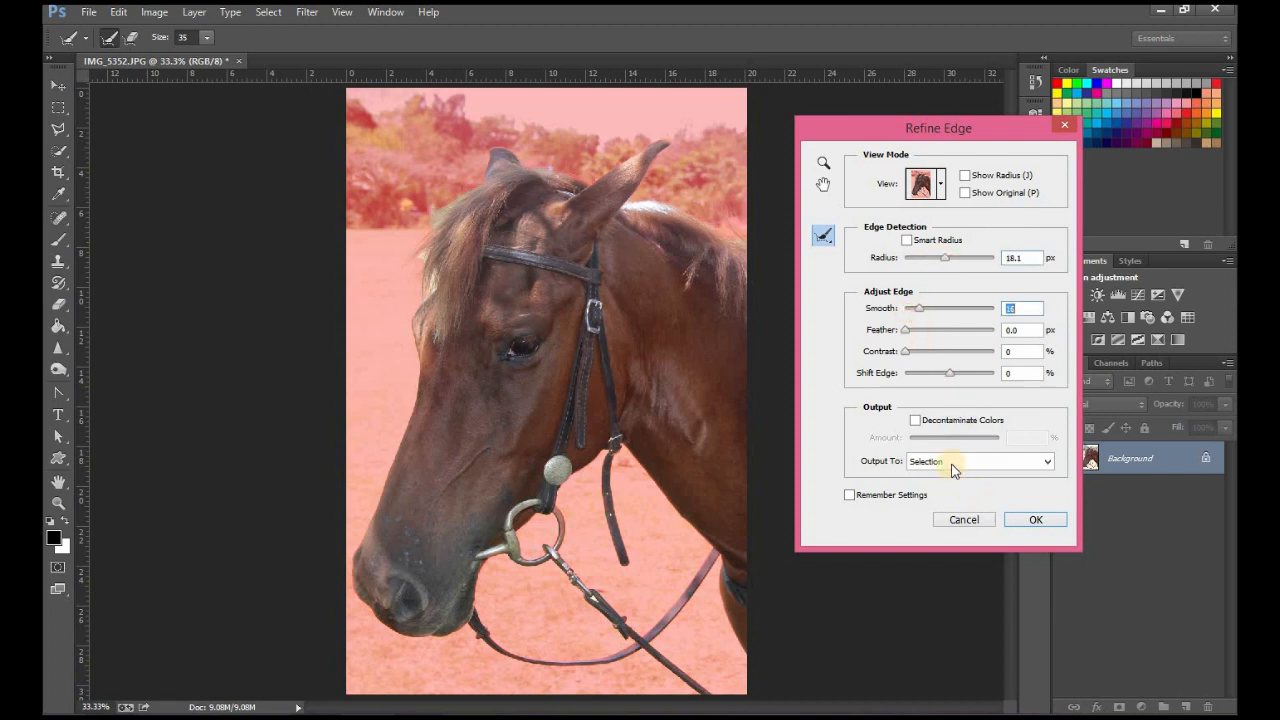
left_click(915, 421)
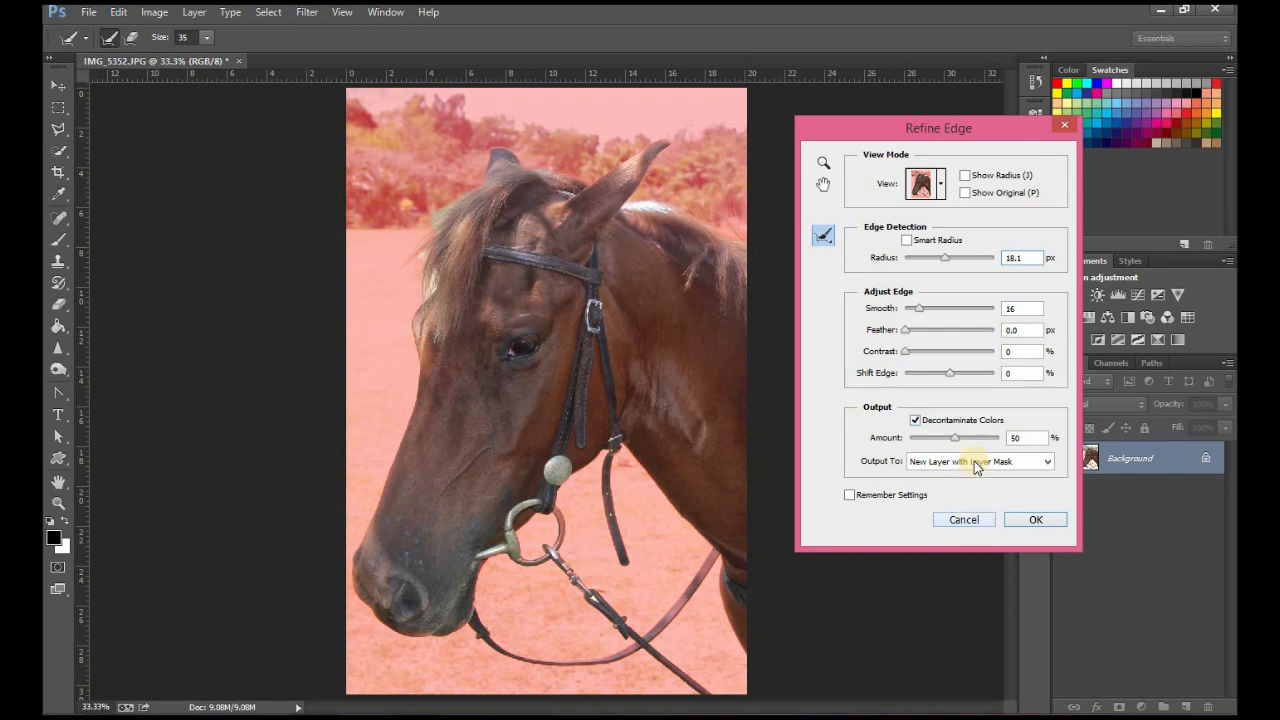
left_click(1040, 519)
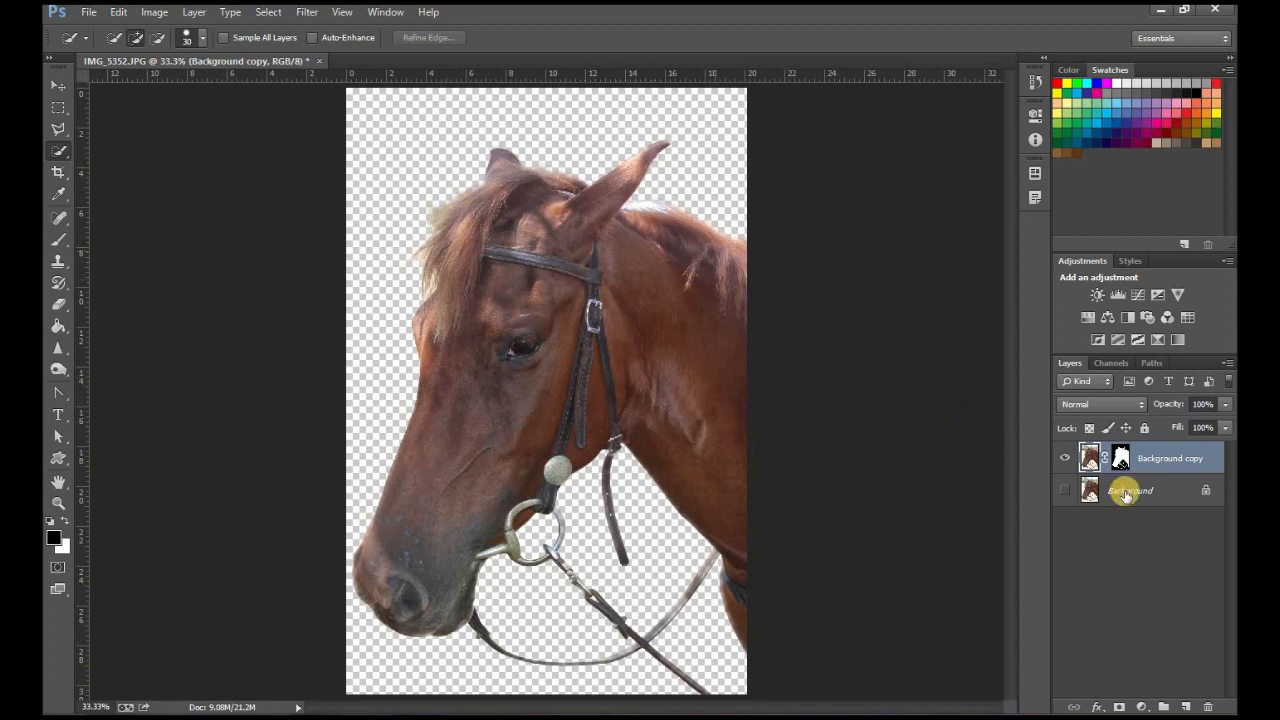
Create a Solid Color fill layer in near-white fefefe directly above the Background layer
left_click(1122, 490)
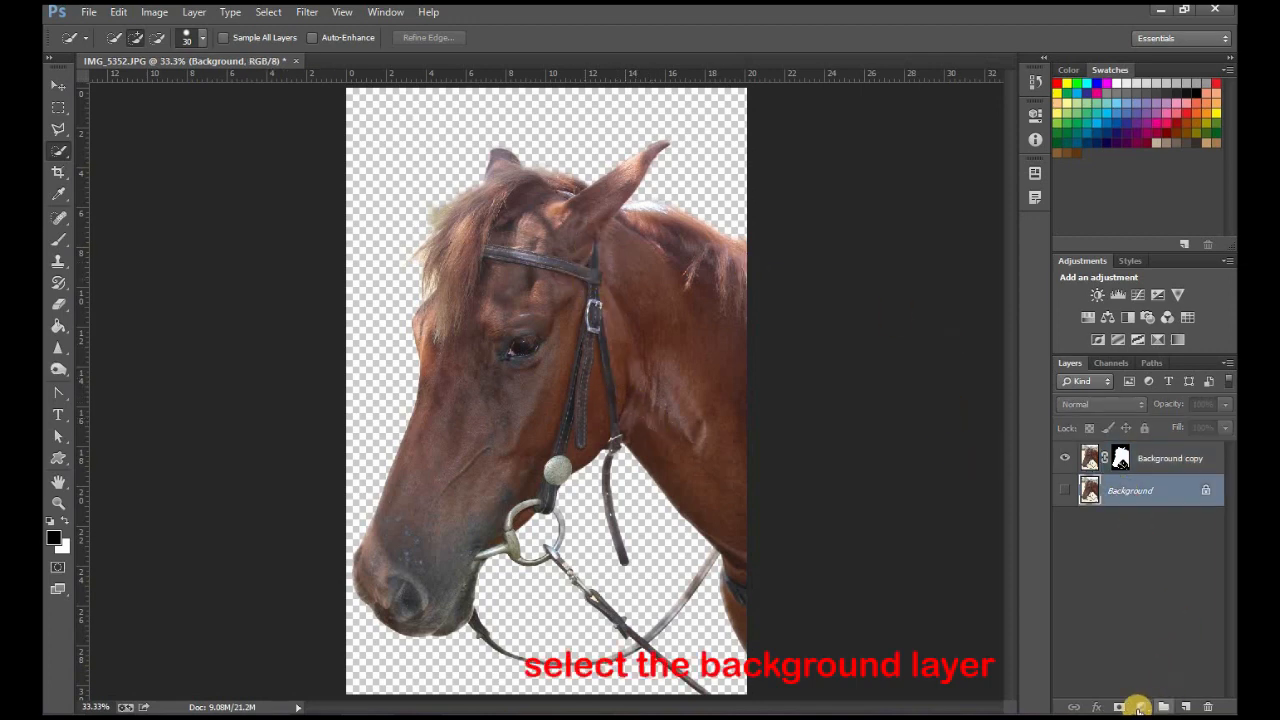
left_click(1141, 706)
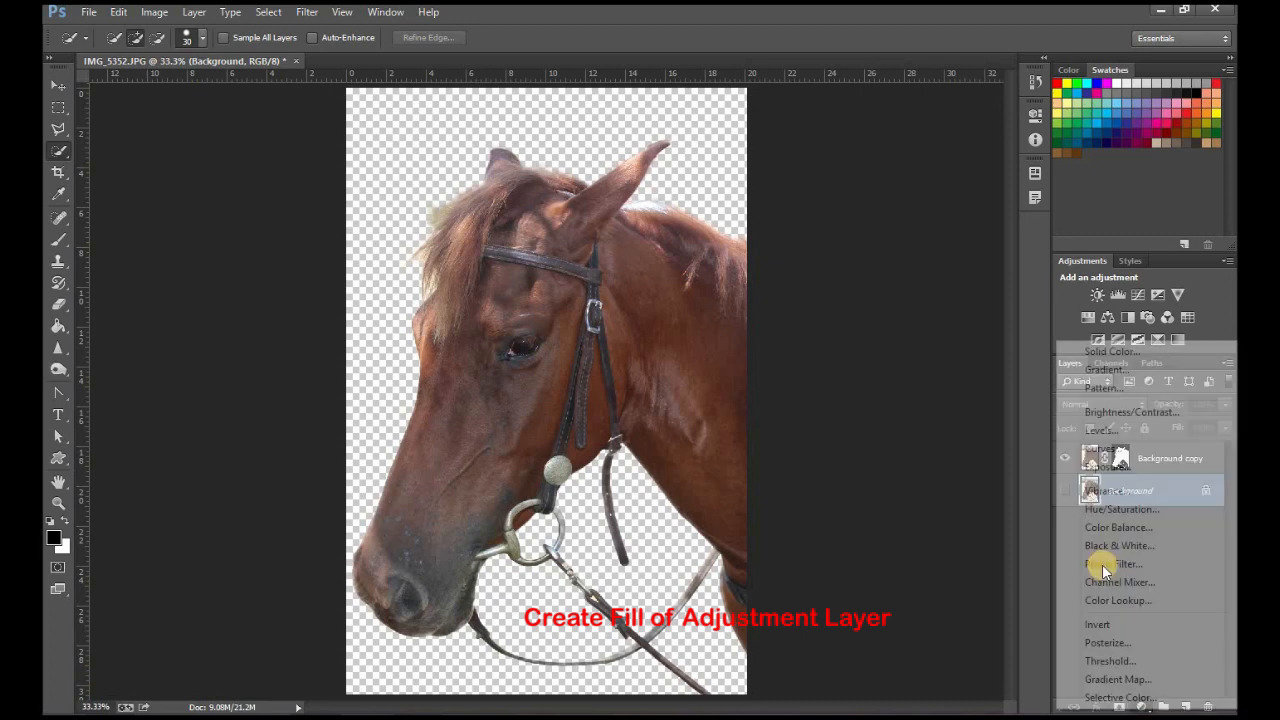
left_click(1098, 352)
left_click_drag(606, 434, 560, 395)
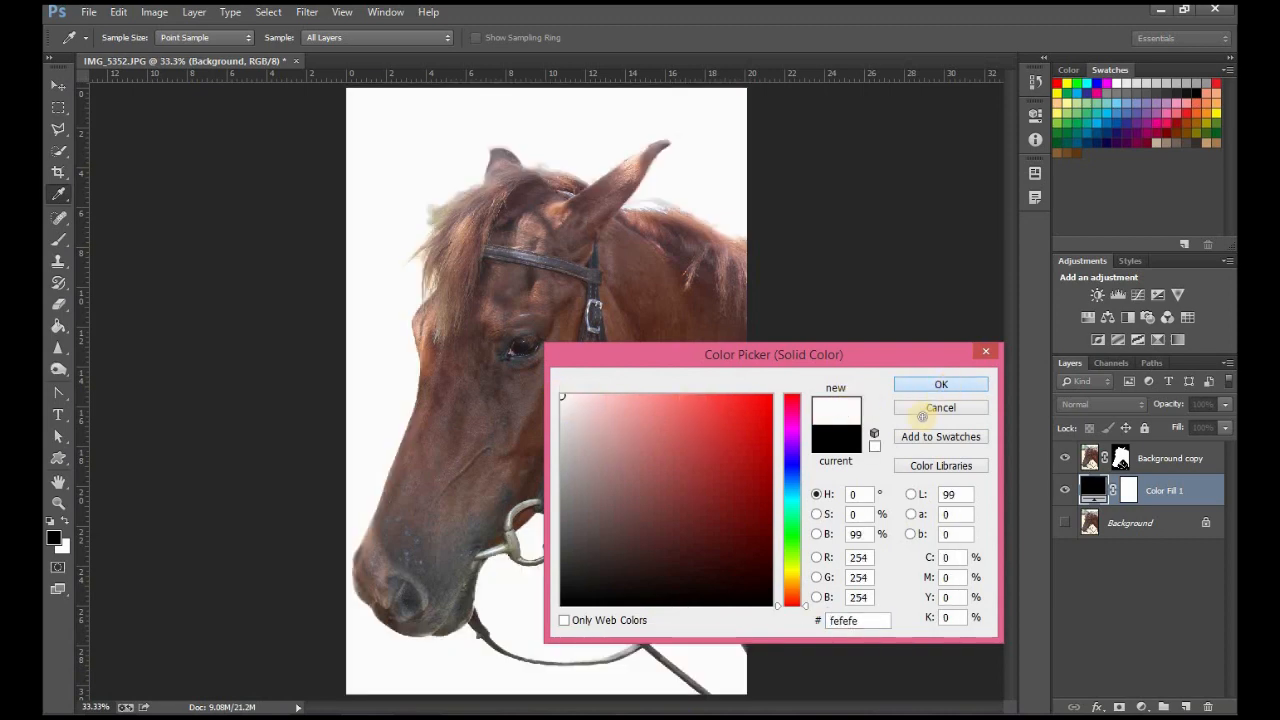
key("Return")
key("w")
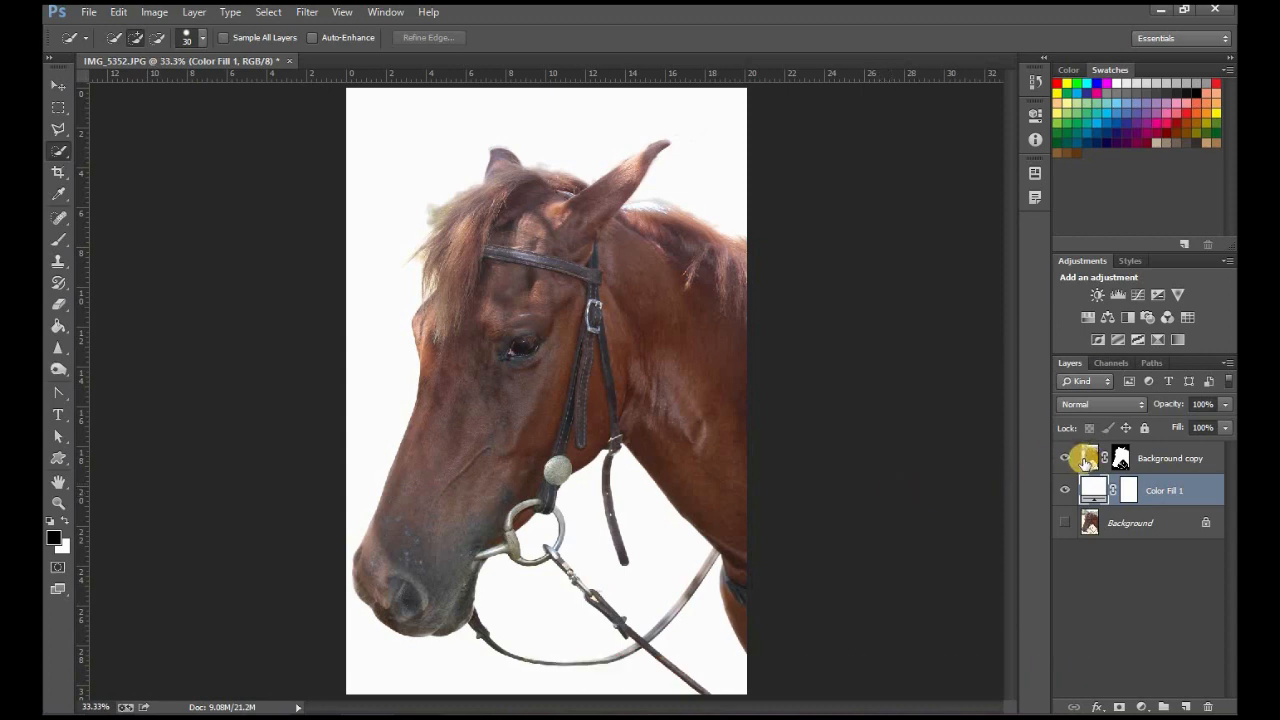
Add a Black & White adjustment layer above the Background copy layer and clip it to that layer
left_click(1084, 462)
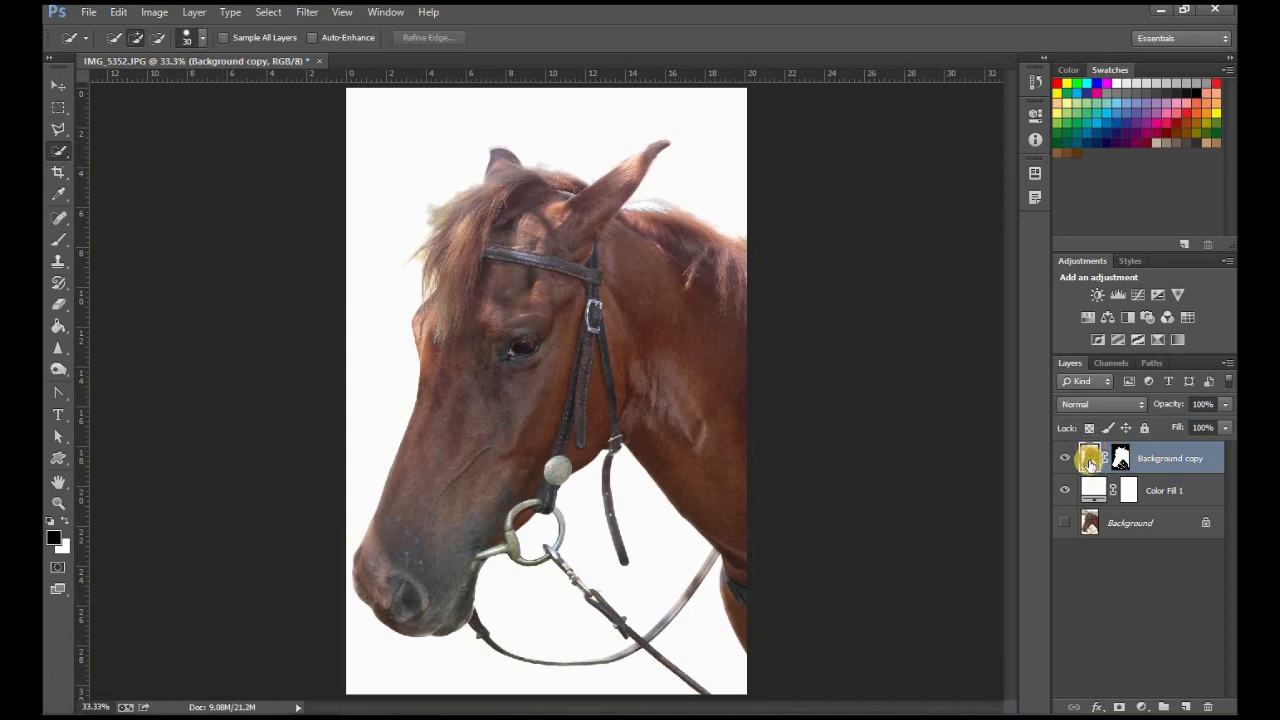
left_click(1141, 707)
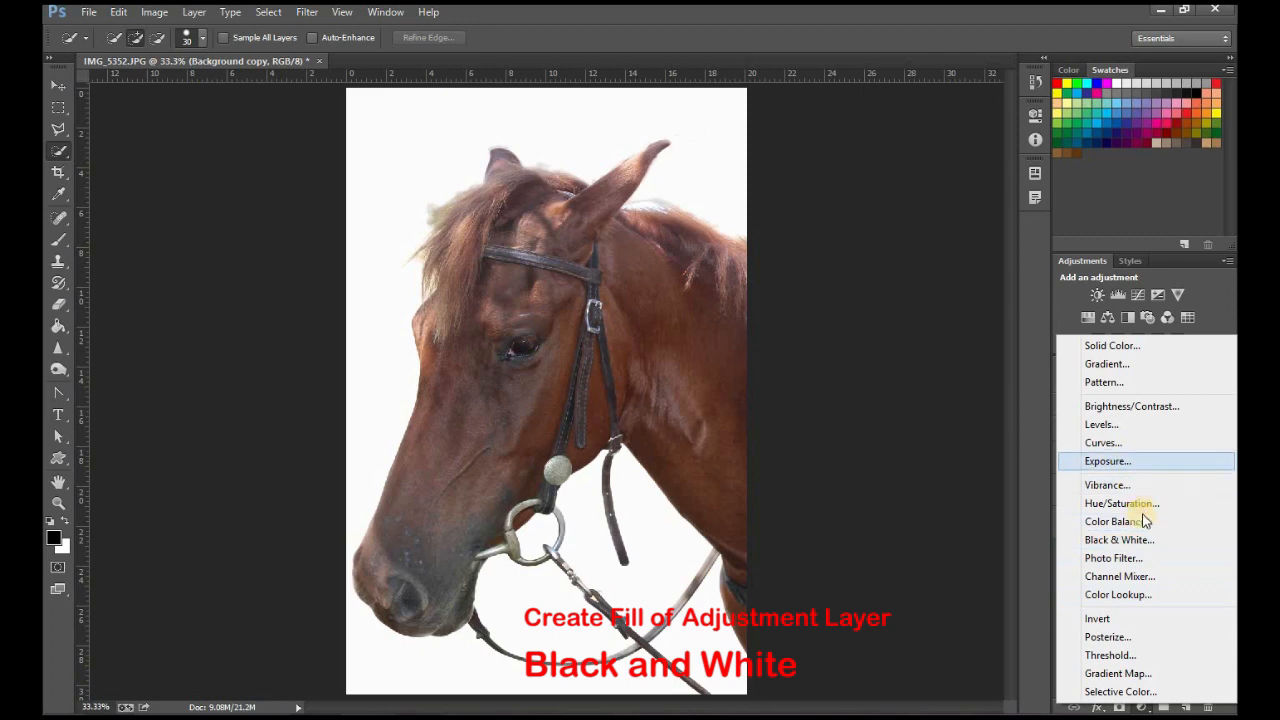
left_click(1137, 540)
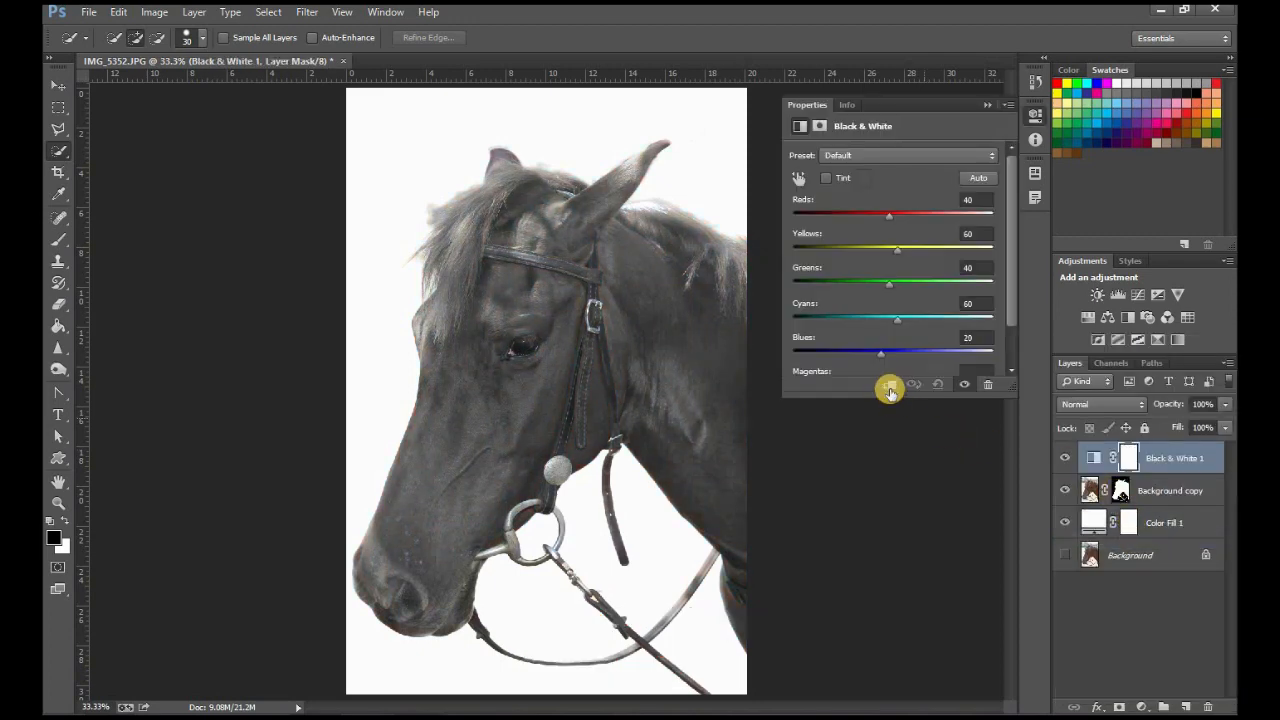
left_click(889, 387)
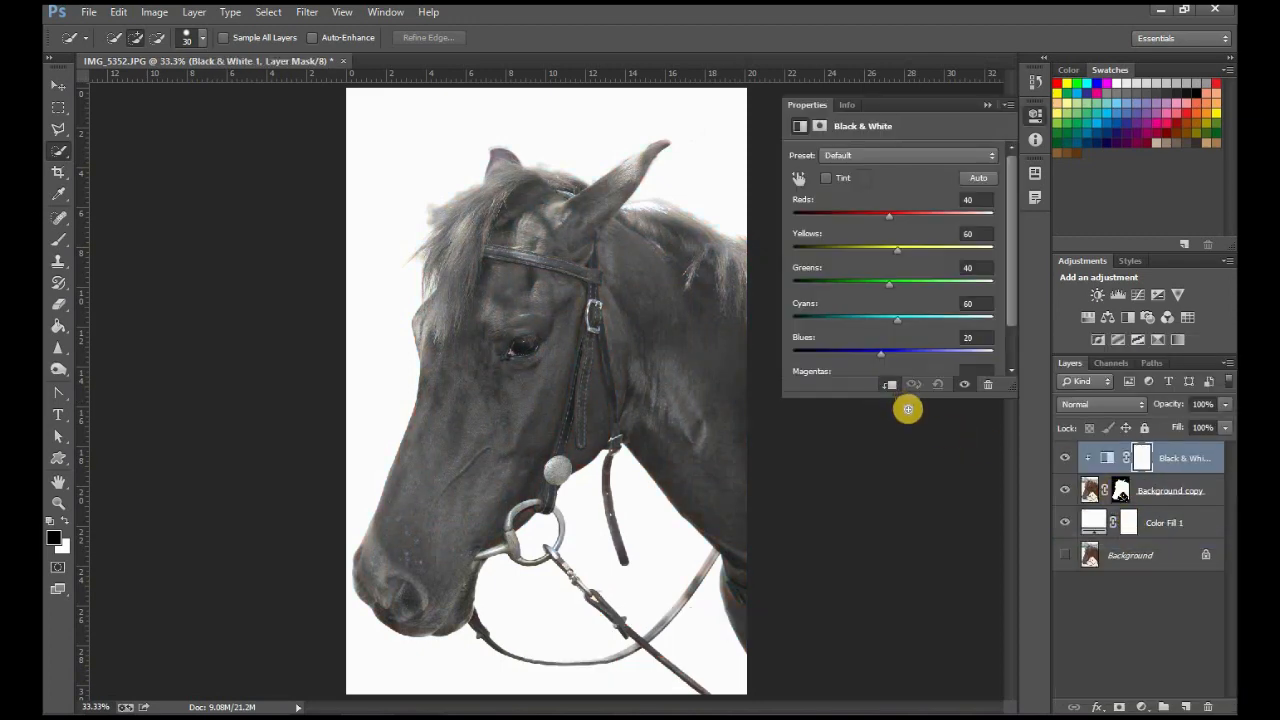
left_click(987, 104)
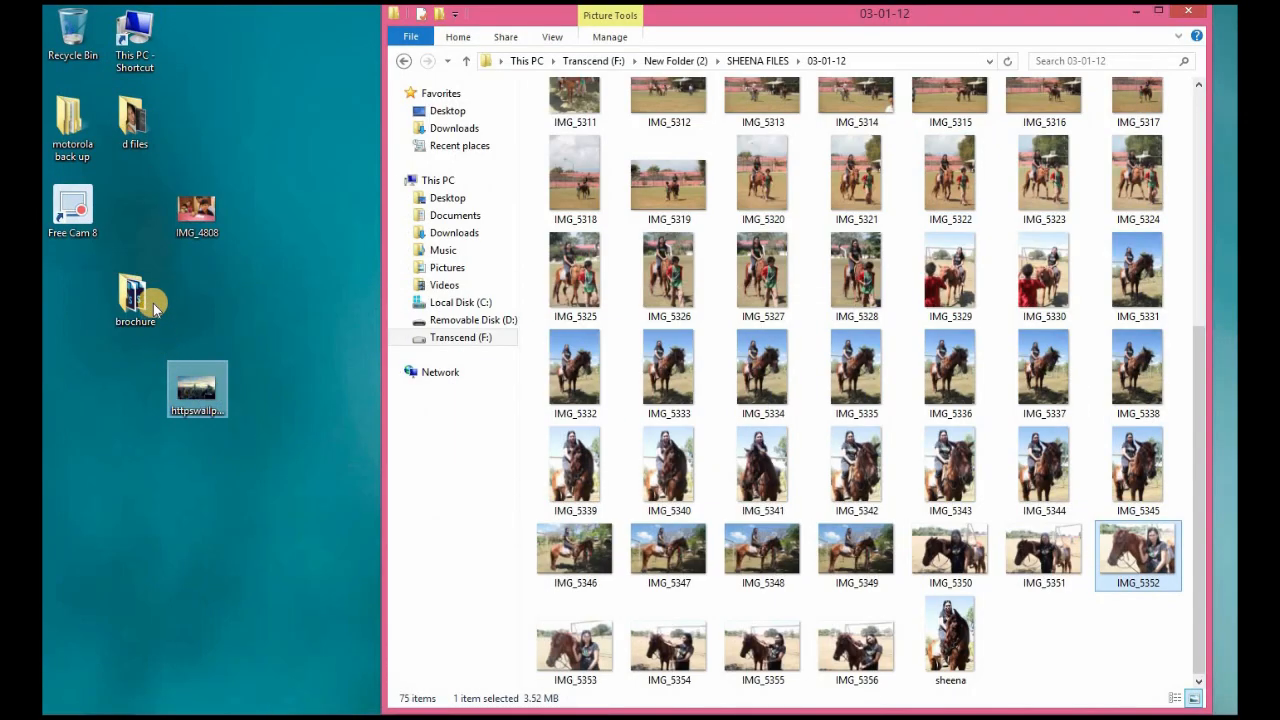
Place the httpswallpaperplay city skyline picture from the desktop into the IMG_5352 horse document as a new top layer
left_click_drag(186, 390, 330, 710)
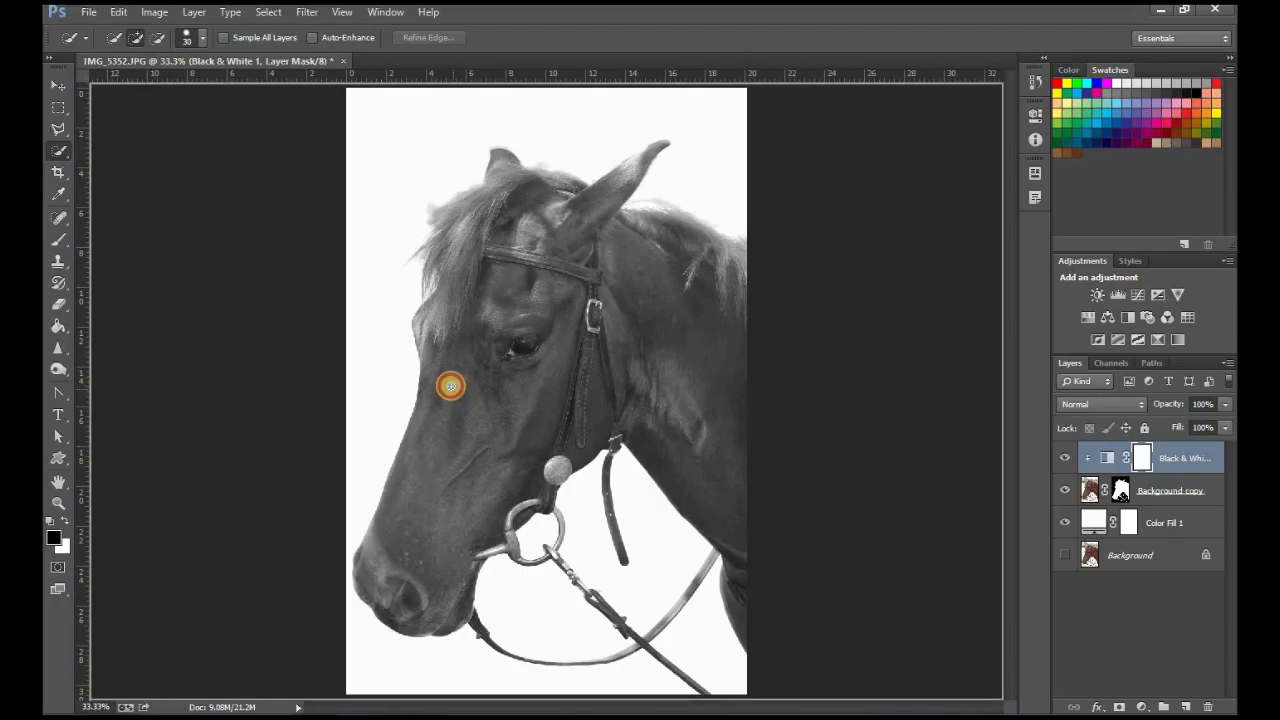
left_click_drag(450, 385, 461, 183)
left_click_drag(677, 344, 677, 344)
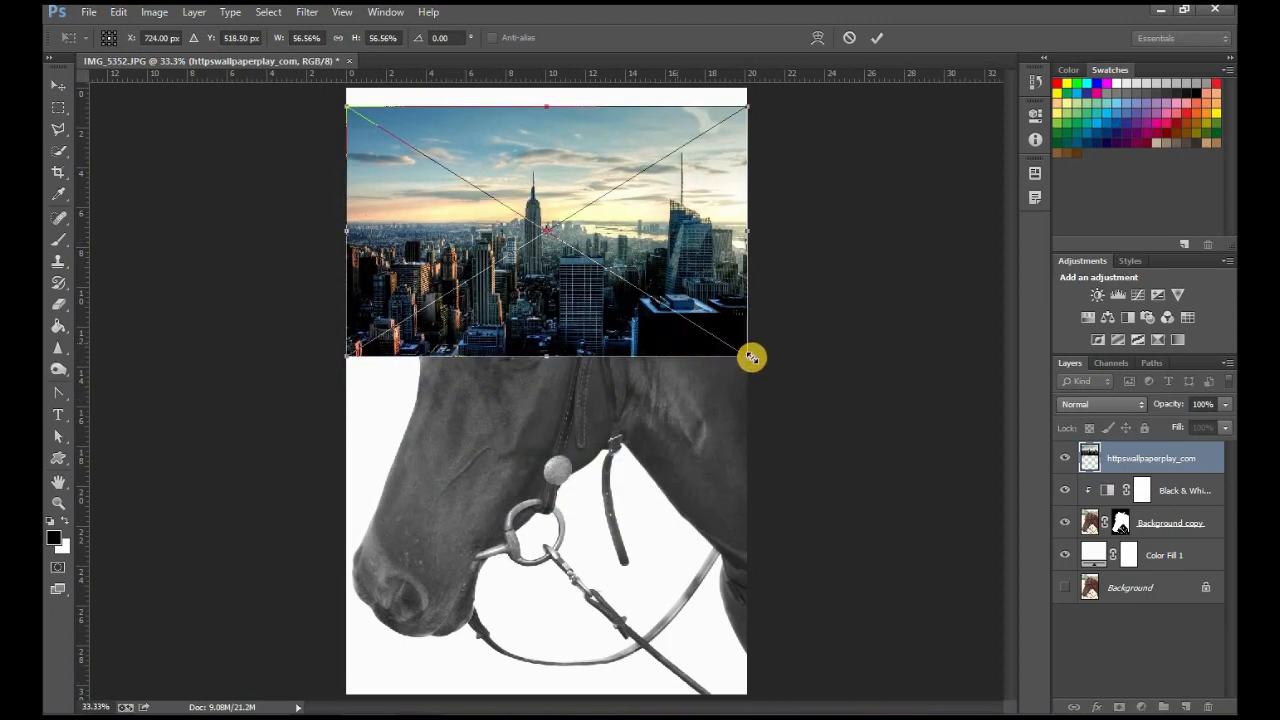
Enlarge the placed skyline to about 134% and position it over the horse with the tallest tower near the canvas's right edge
left_click_drag(750, 358, 968, 495)
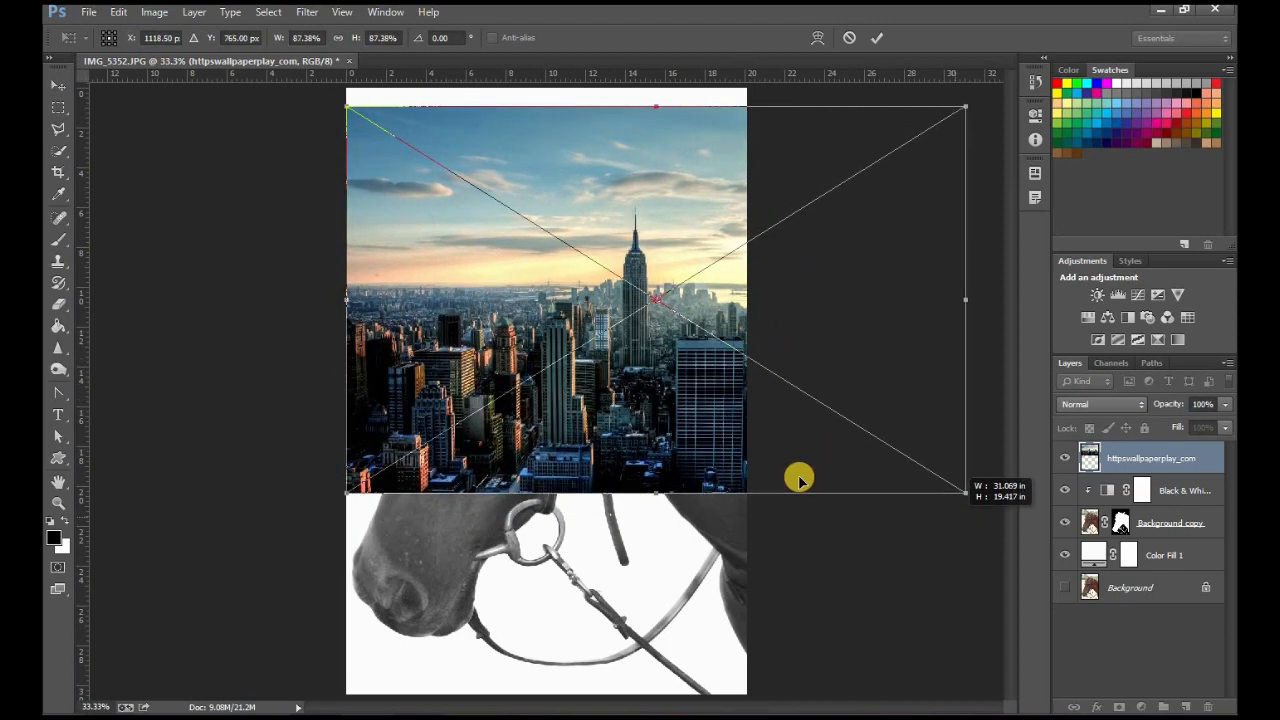
left_click_drag(346, 492, 80, 677)
left_click_drag(654, 569, 744, 581)
left_click_drag(271, 681, 234, 688)
mouse_move(621, 546)
left_mouse_down()
mouse_move(640, 546)
mouse_move(610, 547)
left_mouse_up()
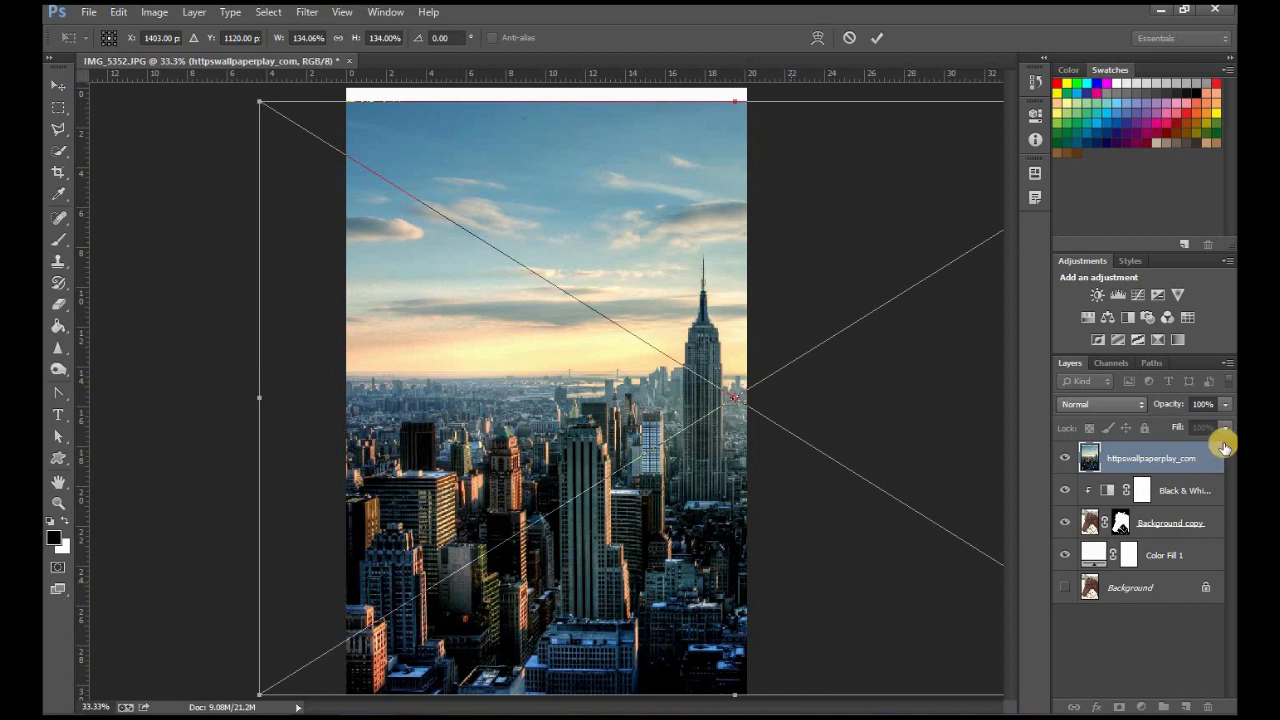
left_click(1100, 461)
left_click(1157, 455)
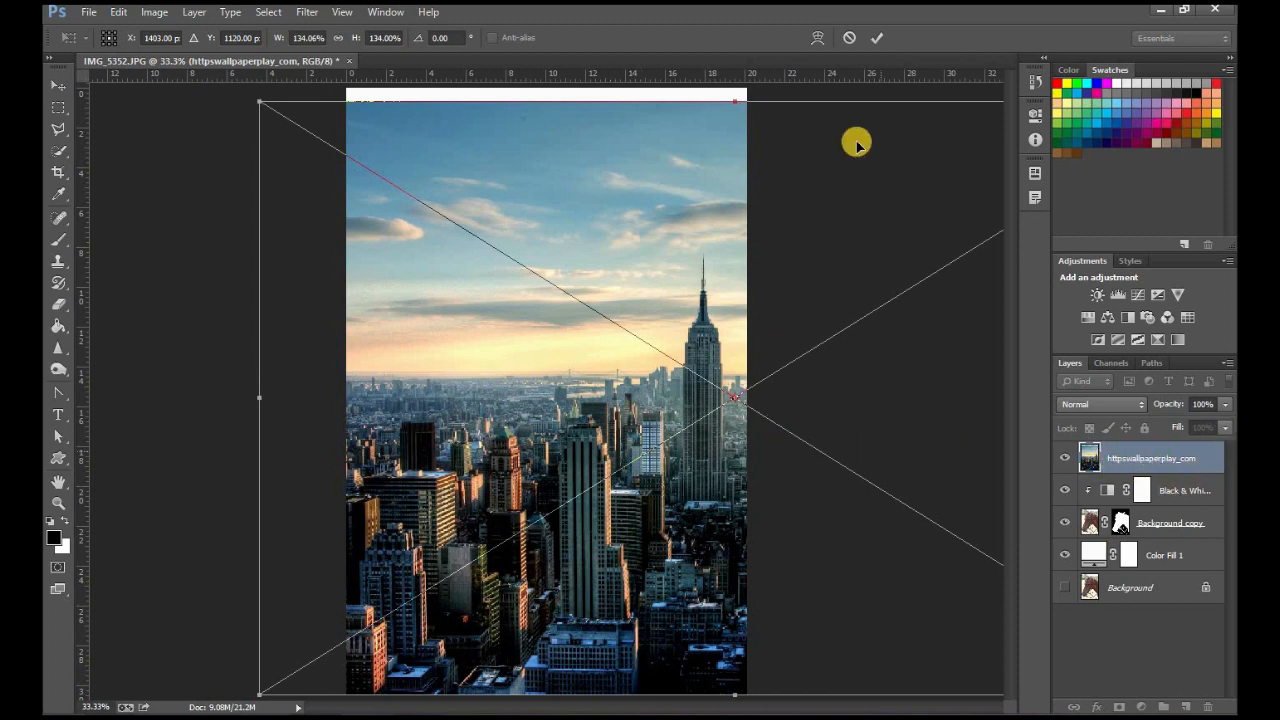
left_click(876, 38)
key("w")
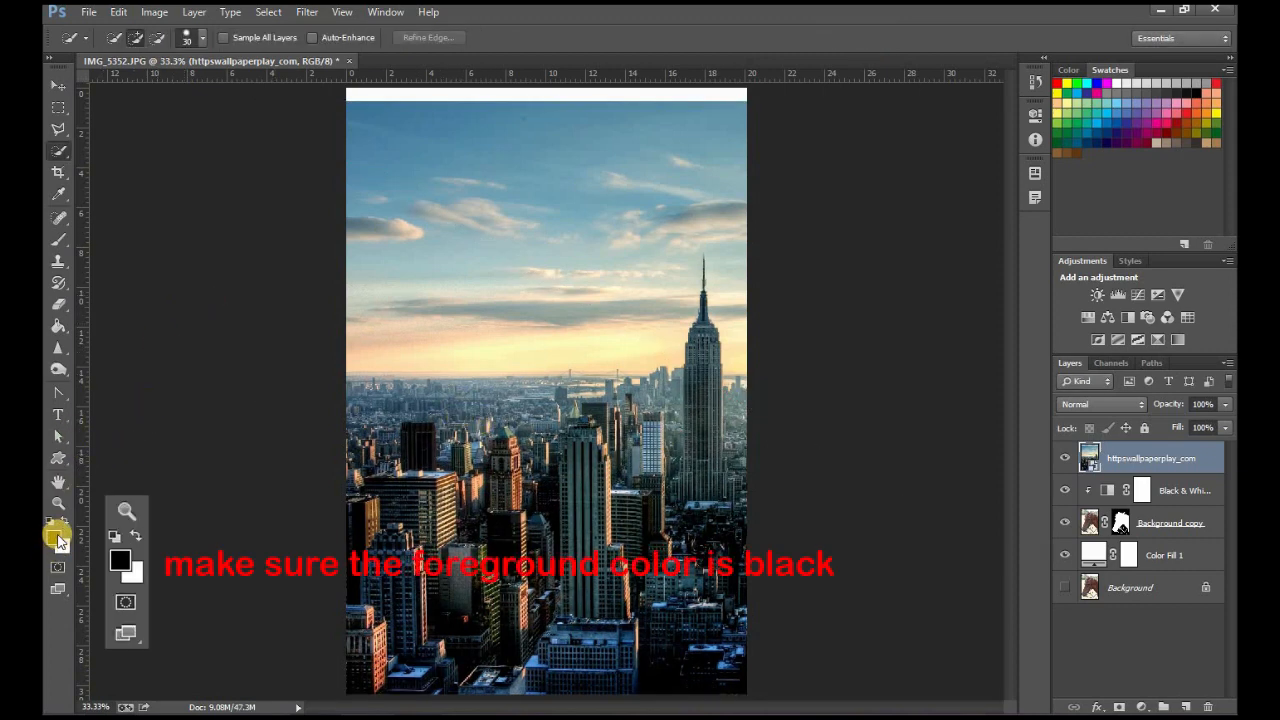
Clip the skyline layer to the horse cutout with a clipping mask and add a layer mask to it
right_click(1133, 463)
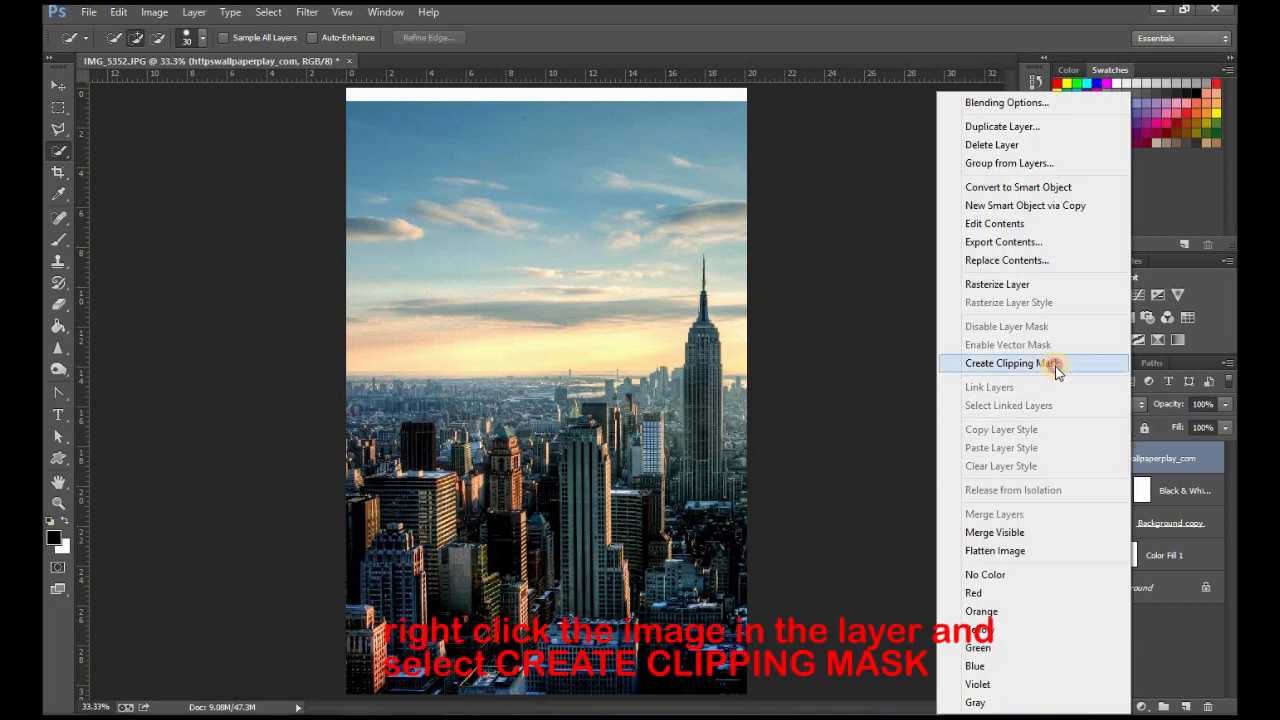
left_click(1055, 366)
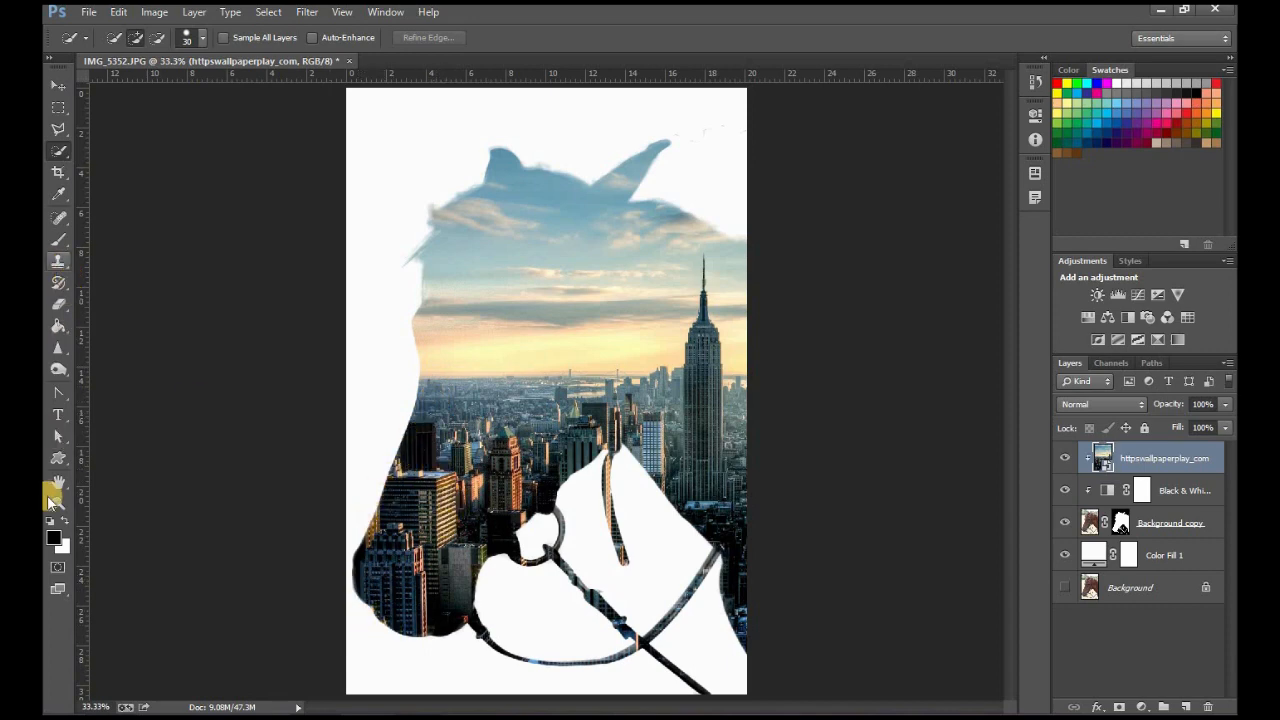
left_click(57, 243)
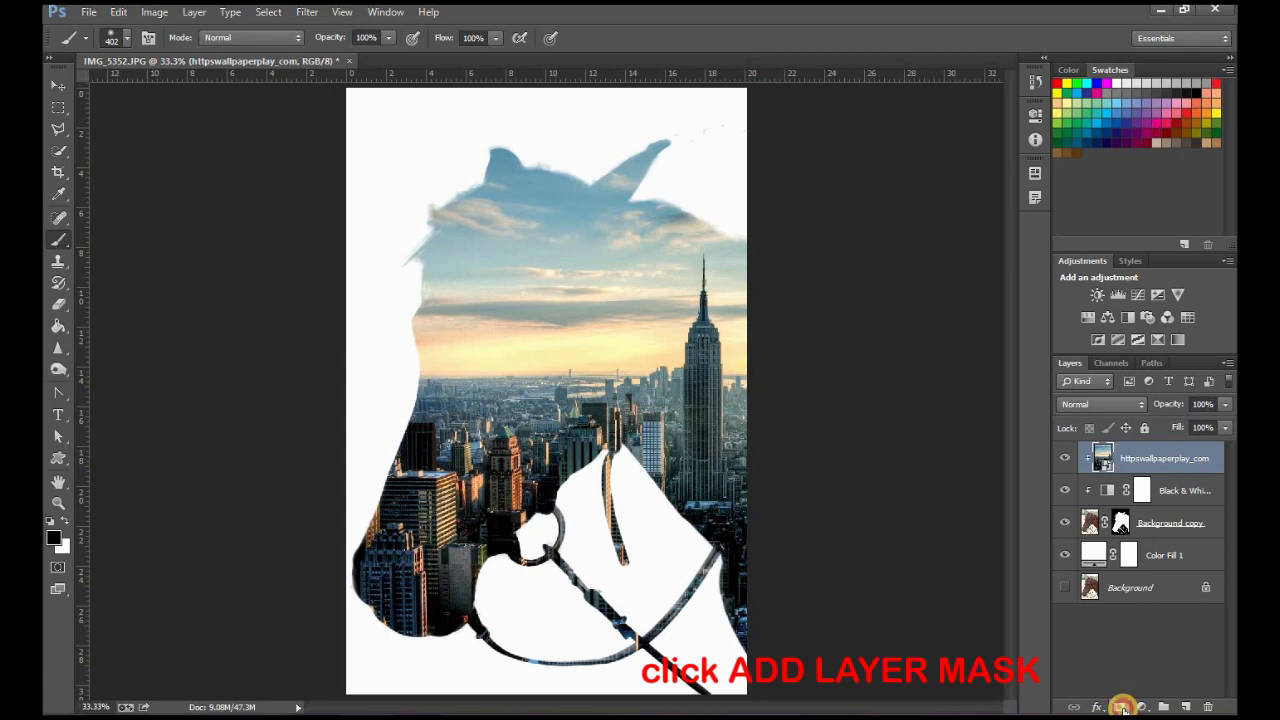
left_click(1121, 707)
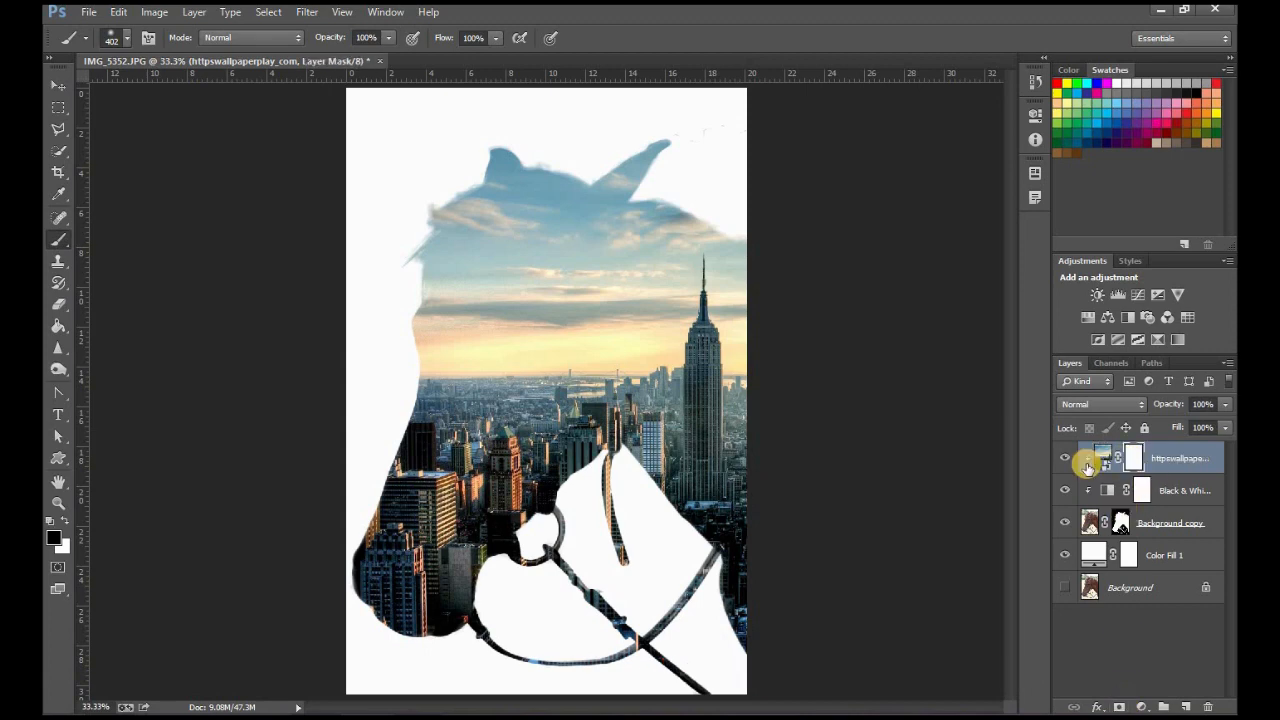
Paint black on the skyline's layer mask with the Brush to reveal the horse's eye and the front edge of its face
left_click_drag(408, 325, 425, 370)
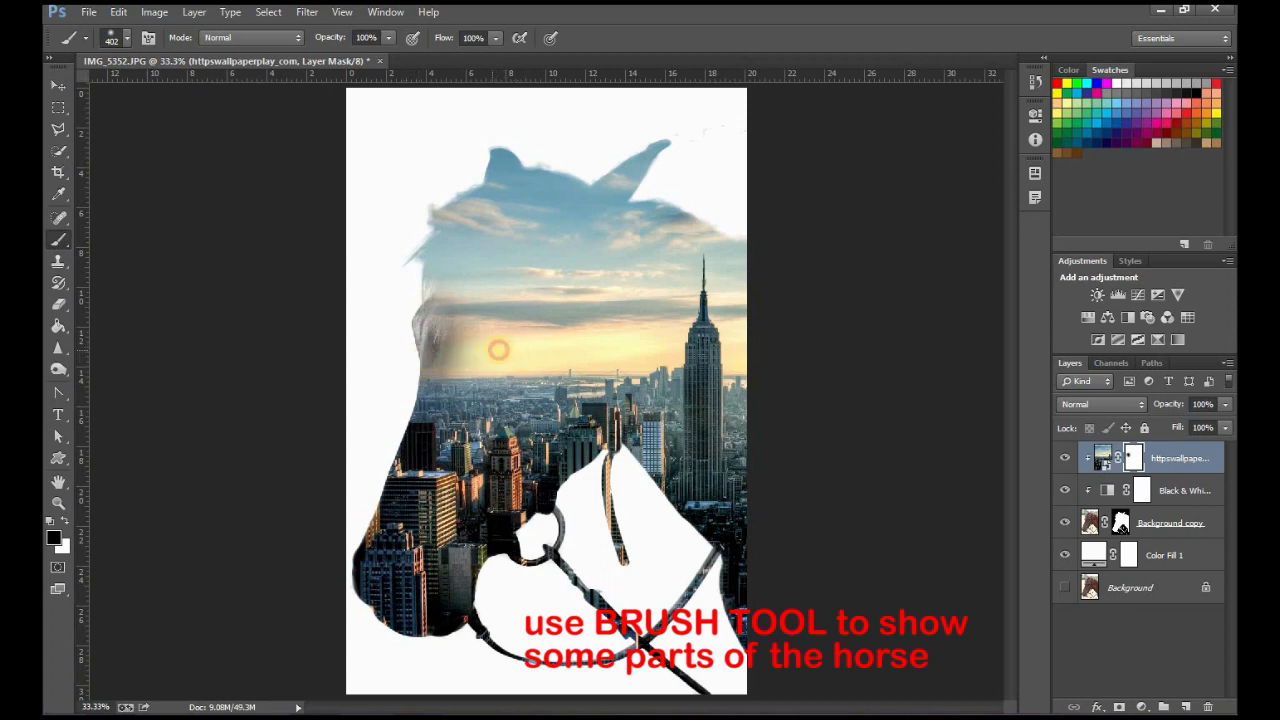
left_click_drag(498, 349, 528, 353)
left_click(524, 345)
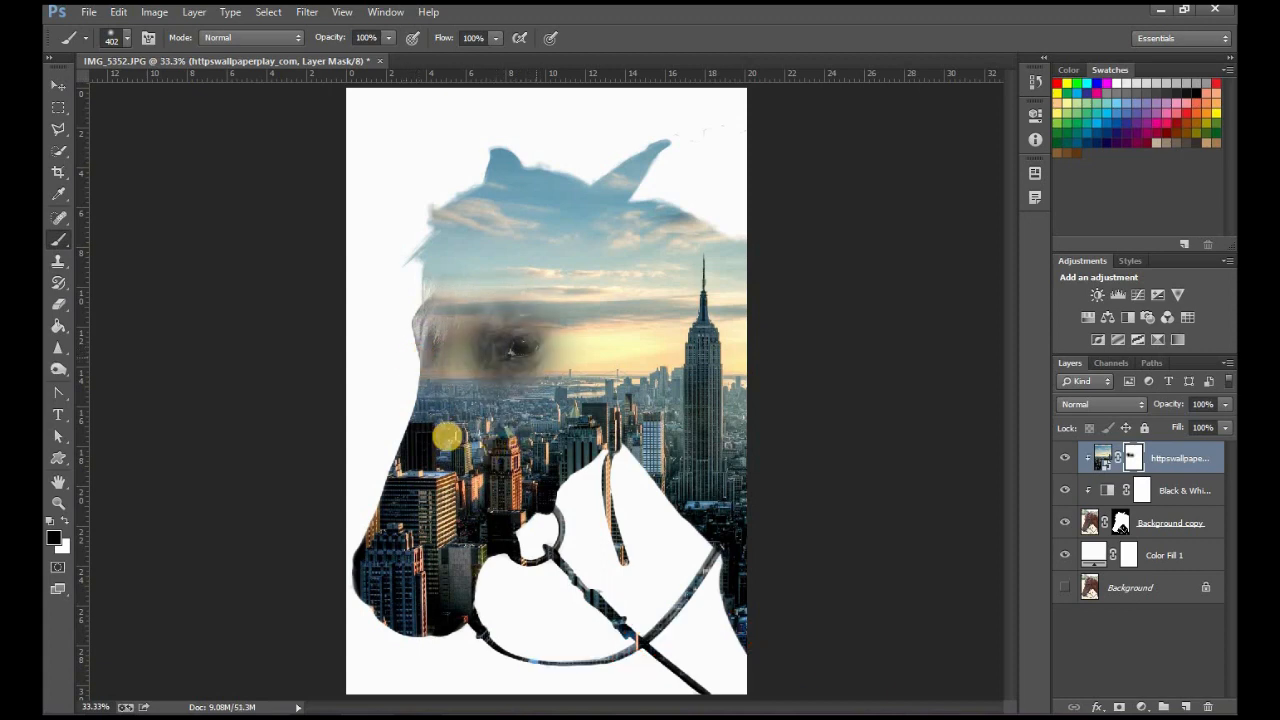
left_click_drag(376, 370, 352, 471)
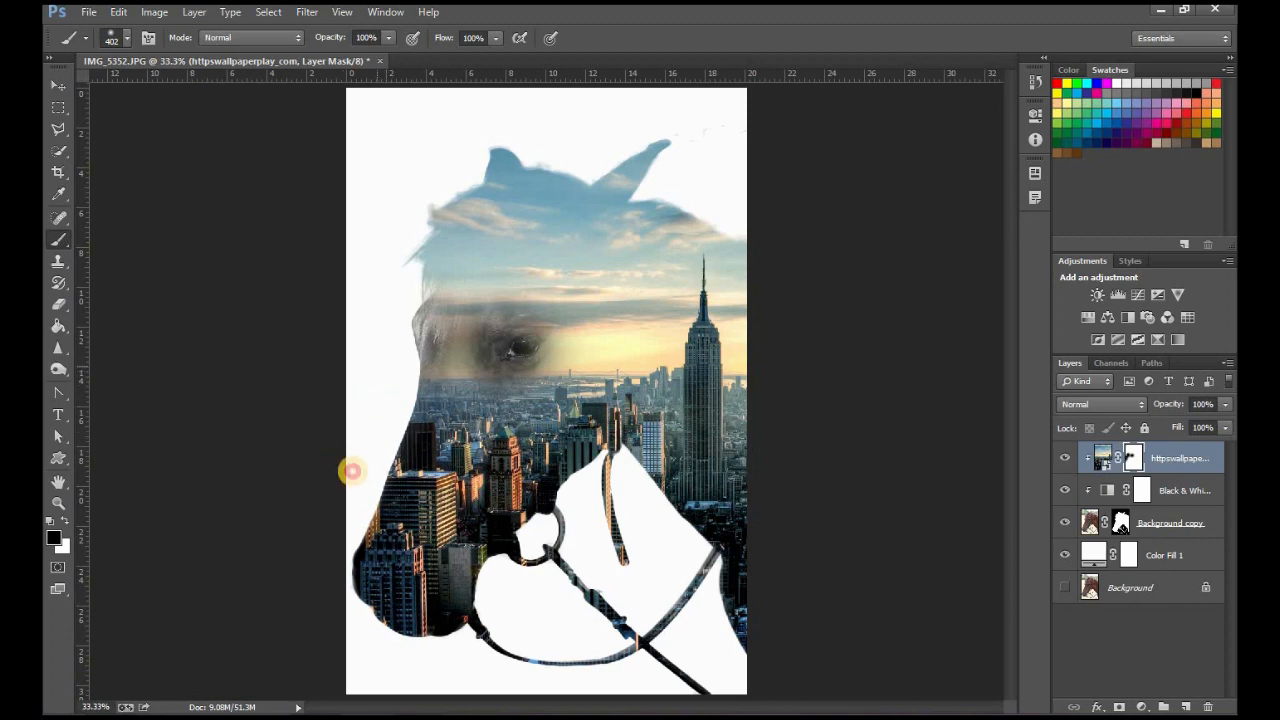
mouse_move(386, 371)
left_mouse_down()
mouse_move(342, 518)
mouse_move(347, 600)
mouse_move(321, 562)
mouse_move(315, 575)
mouse_move(348, 639)
mouse_move(331, 584)
mouse_move(385, 658)
mouse_move(369, 647)
mouse_move(416, 663)
mouse_move(368, 652)
left_mouse_up()
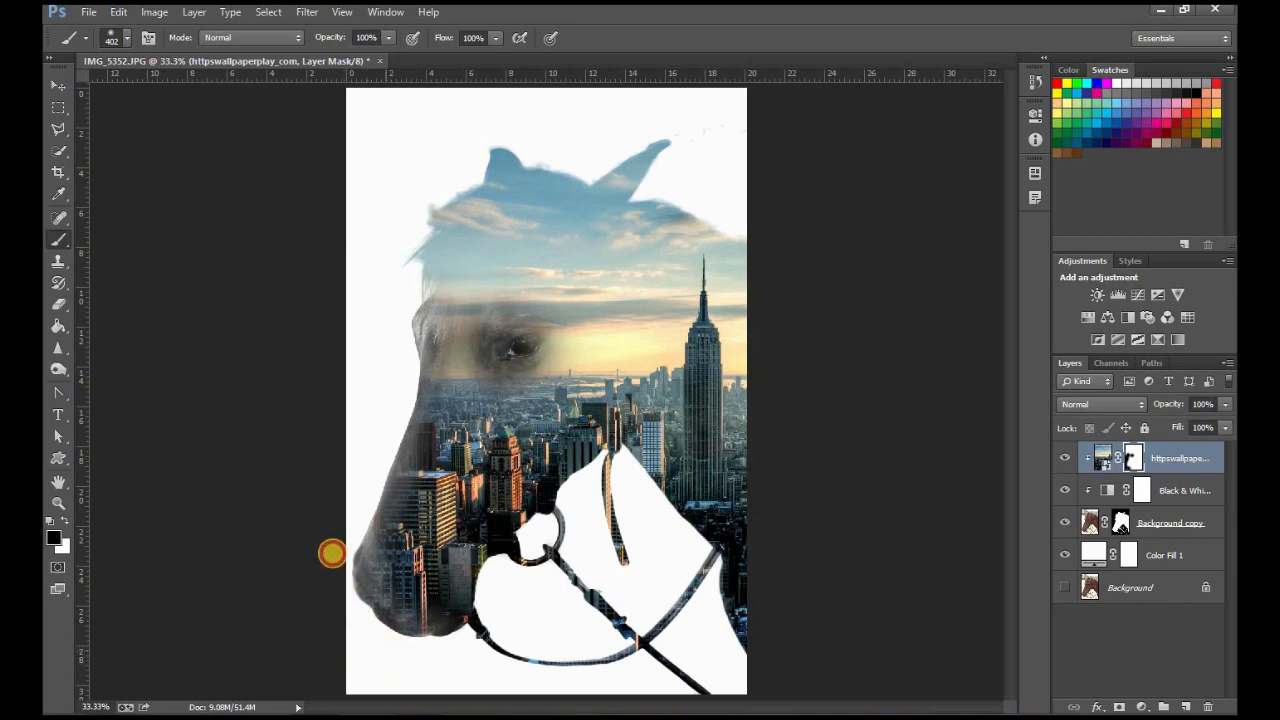
left_click_drag(332, 553, 341, 517)
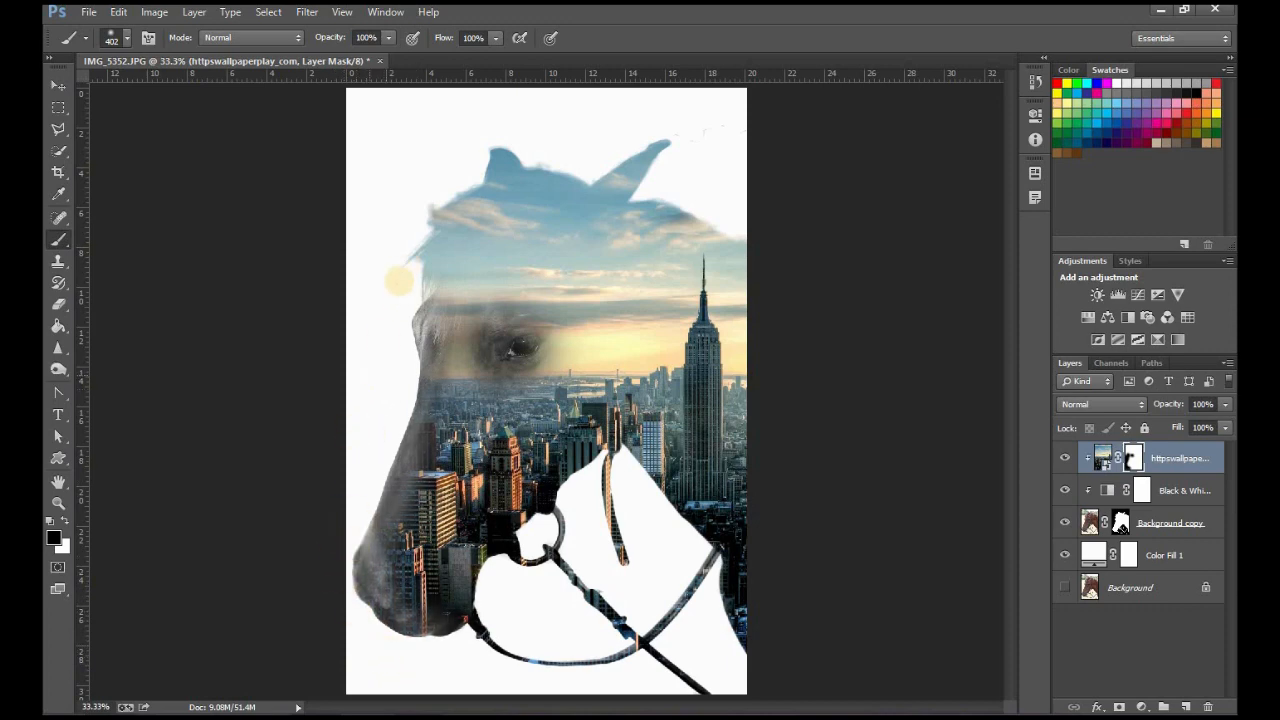
Paint black on the skyline's layer mask over the mane, muzzle, lower reins, ears and upper neck edge
mouse_move(399, 261)
left_mouse_down()
mouse_move(412, 204)
mouse_move(394, 264)
mouse_move(468, 151)
mouse_move(514, 132)
mouse_move(442, 268)
mouse_move(510, 173)
mouse_move(457, 251)
left_mouse_up()
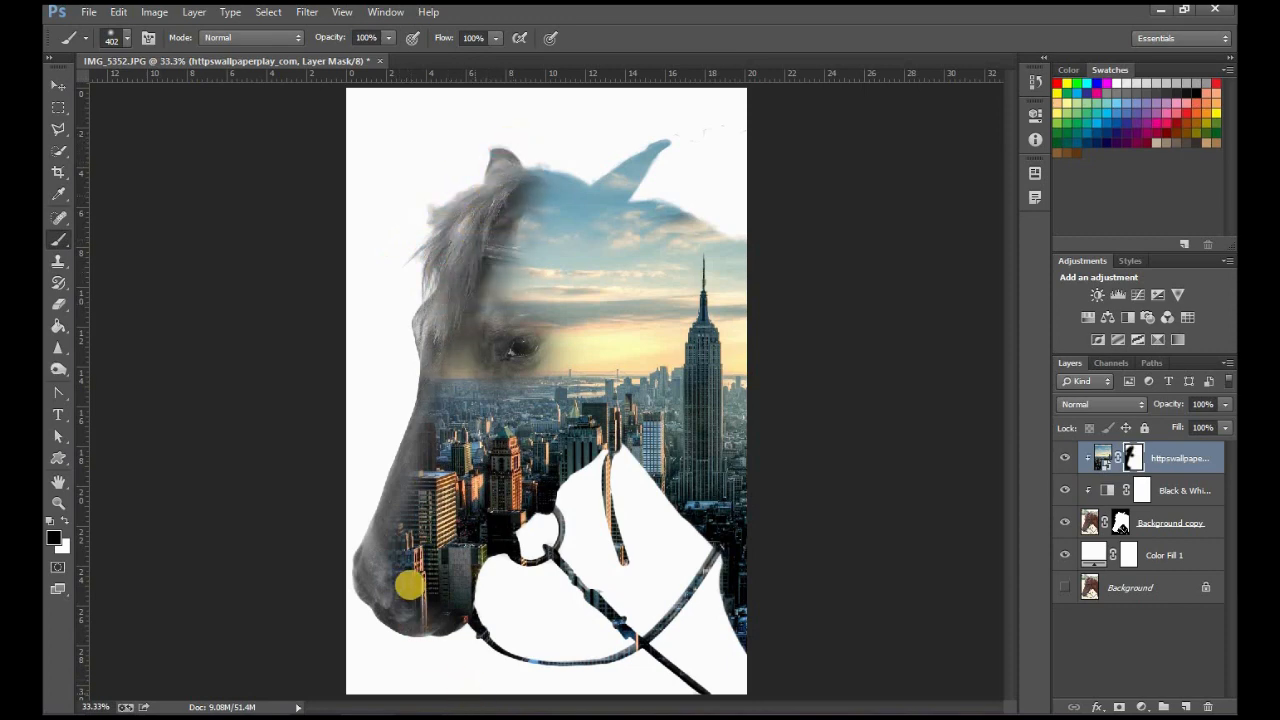
mouse_move(399, 594)
left_mouse_down()
mouse_move(460, 613)
mouse_move(363, 562)
mouse_move(376, 597)
mouse_move(439, 624)
mouse_move(484, 627)
mouse_move(465, 628)
mouse_move(539, 586)
mouse_move(490, 611)
mouse_move(560, 604)
mouse_move(485, 621)
mouse_move(662, 648)
mouse_move(617, 650)
left_mouse_up()
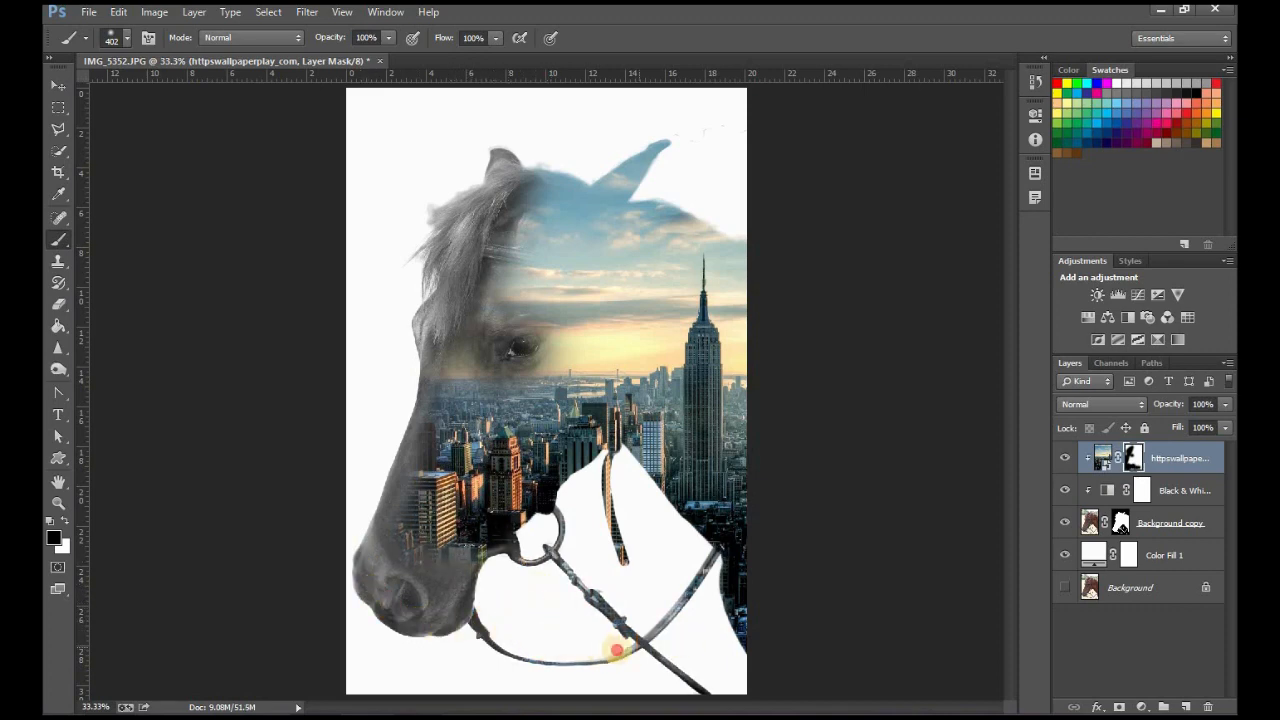
left_click(516, 176)
mouse_move(565, 185)
left_mouse_down()
mouse_move(697, 139)
mouse_move(656, 152)
mouse_move(739, 149)
mouse_move(679, 157)
mouse_move(762, 207)
mouse_move(652, 178)
mouse_move(767, 210)
mouse_move(689, 185)
mouse_move(763, 216)
mouse_move(734, 206)
left_mouse_up()
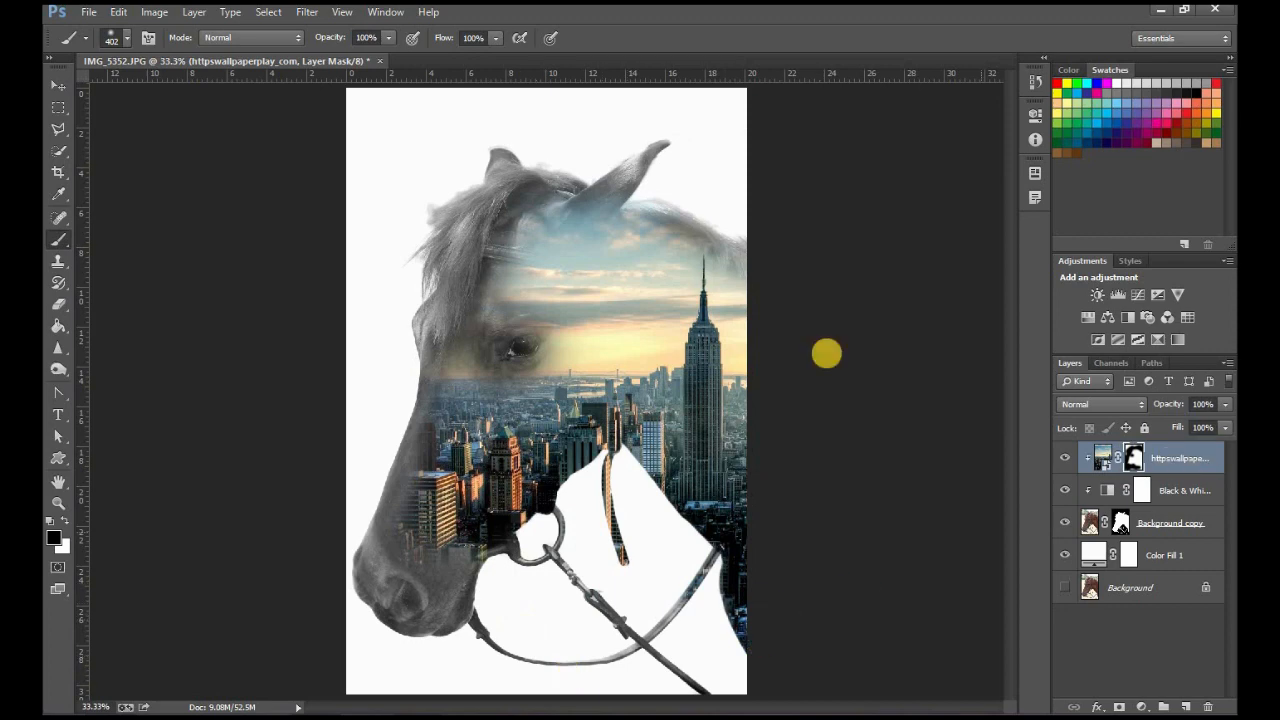
Extend the black mask painting over the forehead, browband, area behind the ear, eye surroundings and nose bridge
mouse_move(460, 294)
left_mouse_down()
mouse_move(516, 241)
mouse_move(484, 267)
mouse_move(540, 250)
left_mouse_up()
left_click_drag(478, 400, 585, 255)
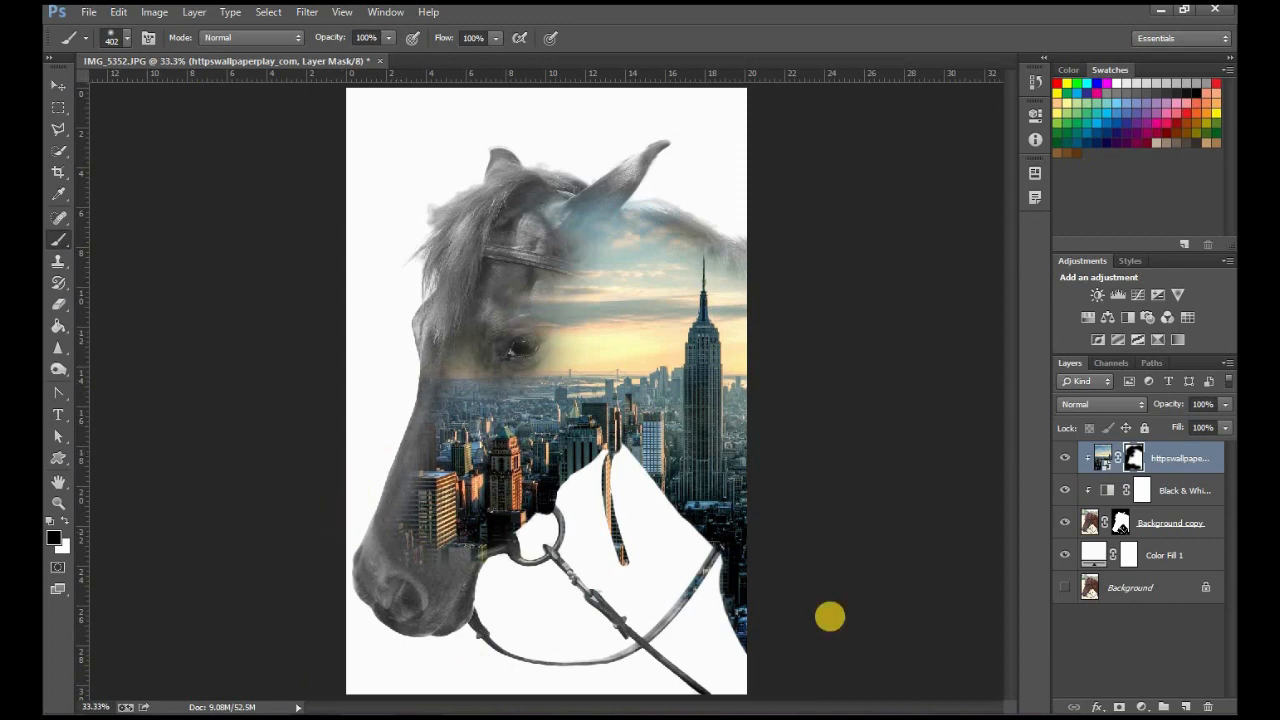
mouse_move(524, 241)
left_mouse_down()
mouse_move(771, 174)
mouse_move(766, 161)
left_mouse_up()
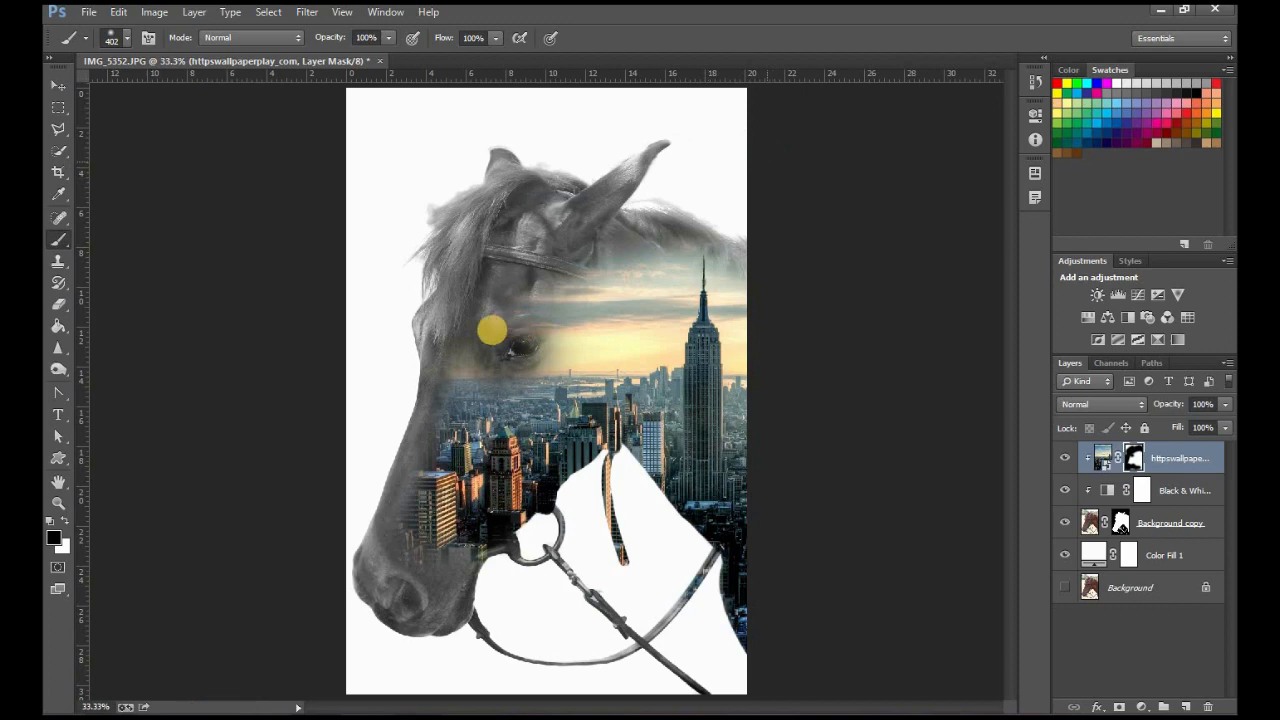
mouse_move(517, 330)
left_mouse_down()
mouse_move(531, 300)
mouse_move(503, 346)
mouse_move(540, 320)
left_mouse_up()
left_click_drag(386, 411, 382, 426)
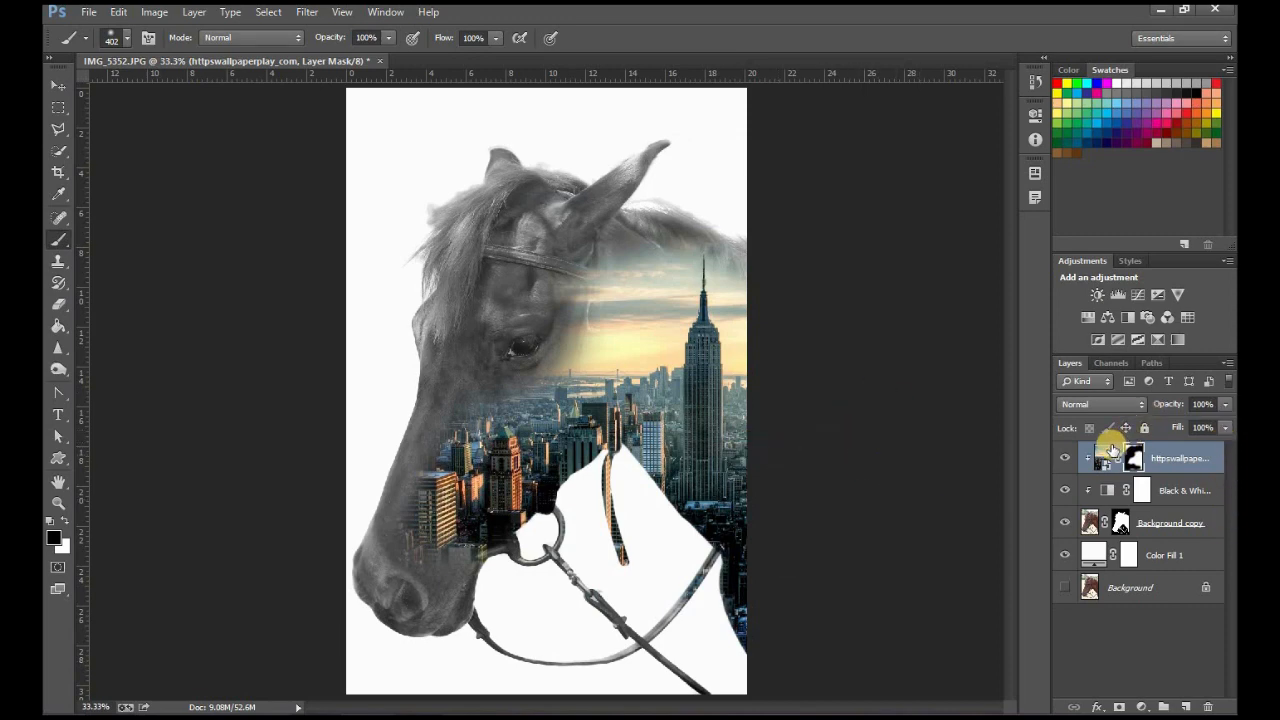
Set the skyline layer's blend mode to Lighten, targeting the layer's image instead of its mask
left_click(1099, 457)
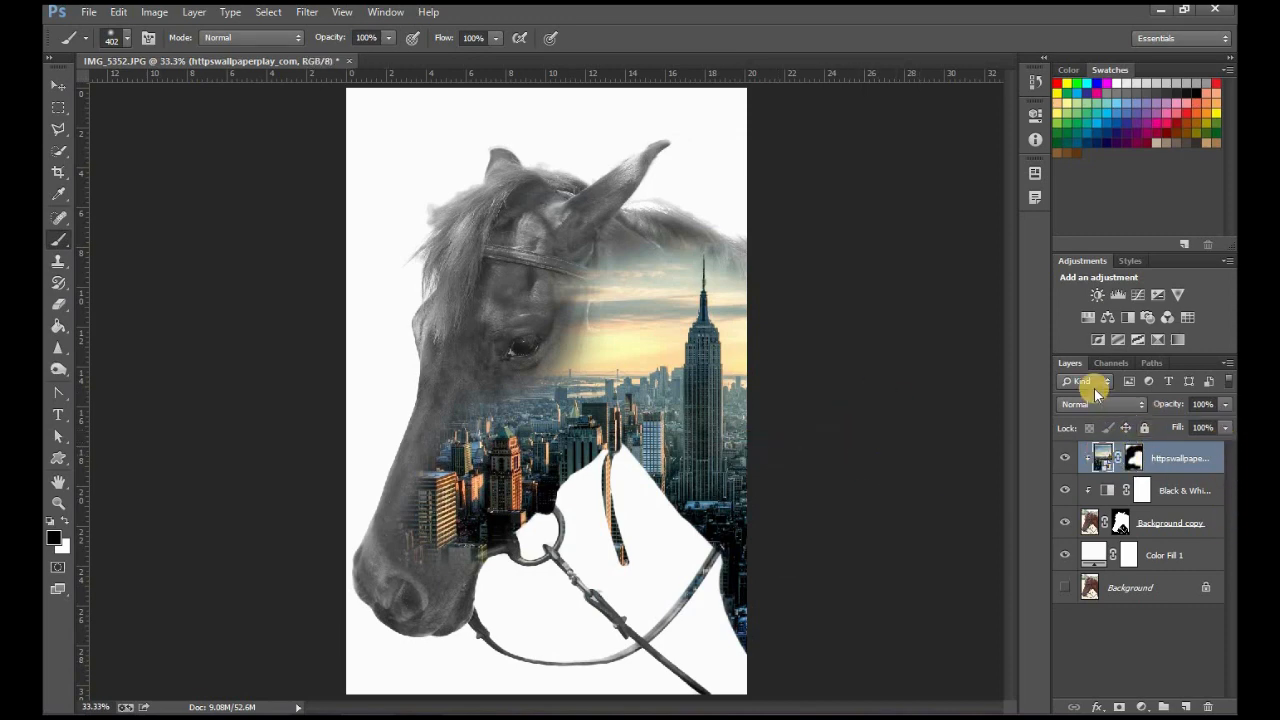
left_click(1093, 406)
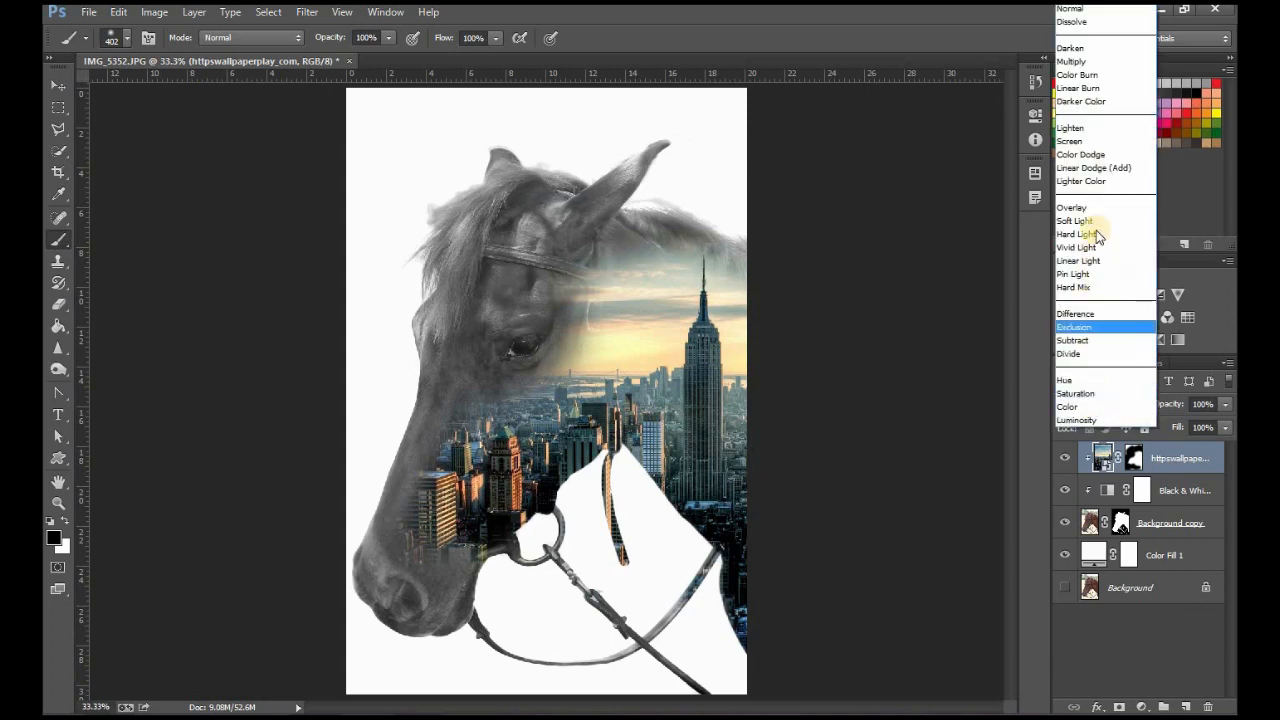
left_click(1095, 128)
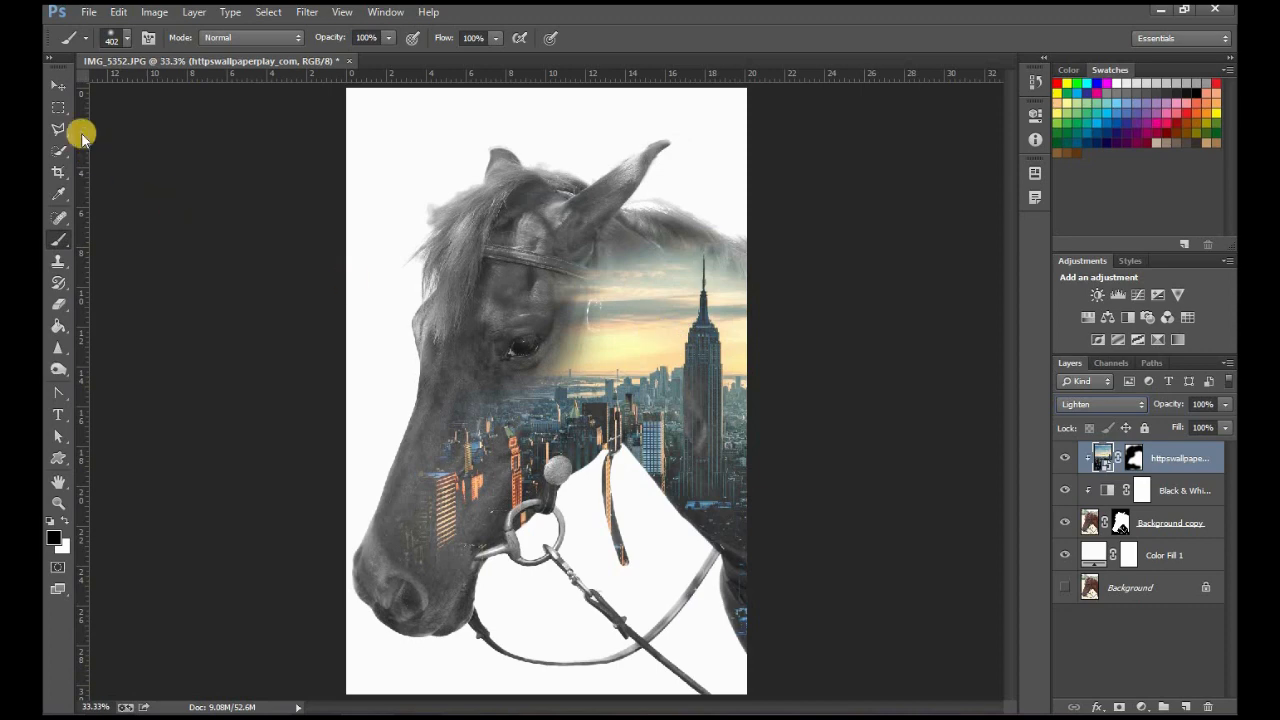
Free-transform the skyline layer to about 92.9% and reposition it so the tallest tower sits within the horse's neck
left_click(58, 85)
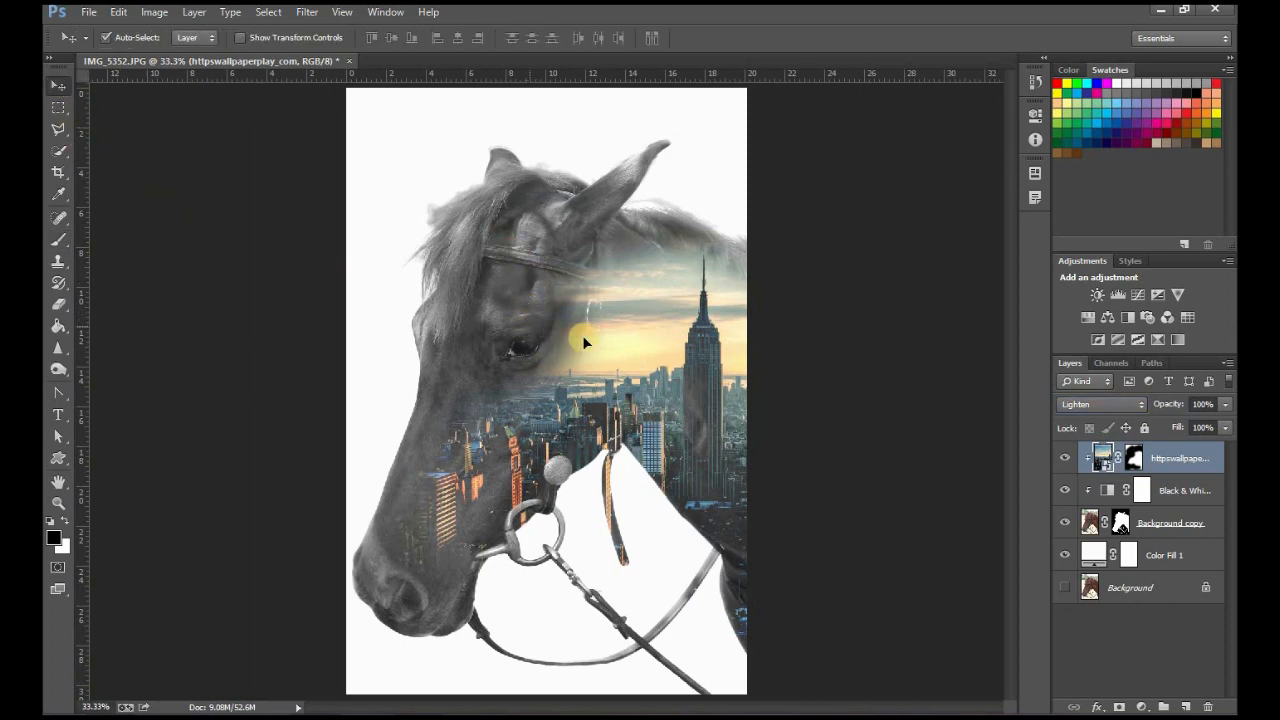
key("ctrl+t")
left_click_drag(588, 345, 599, 319)
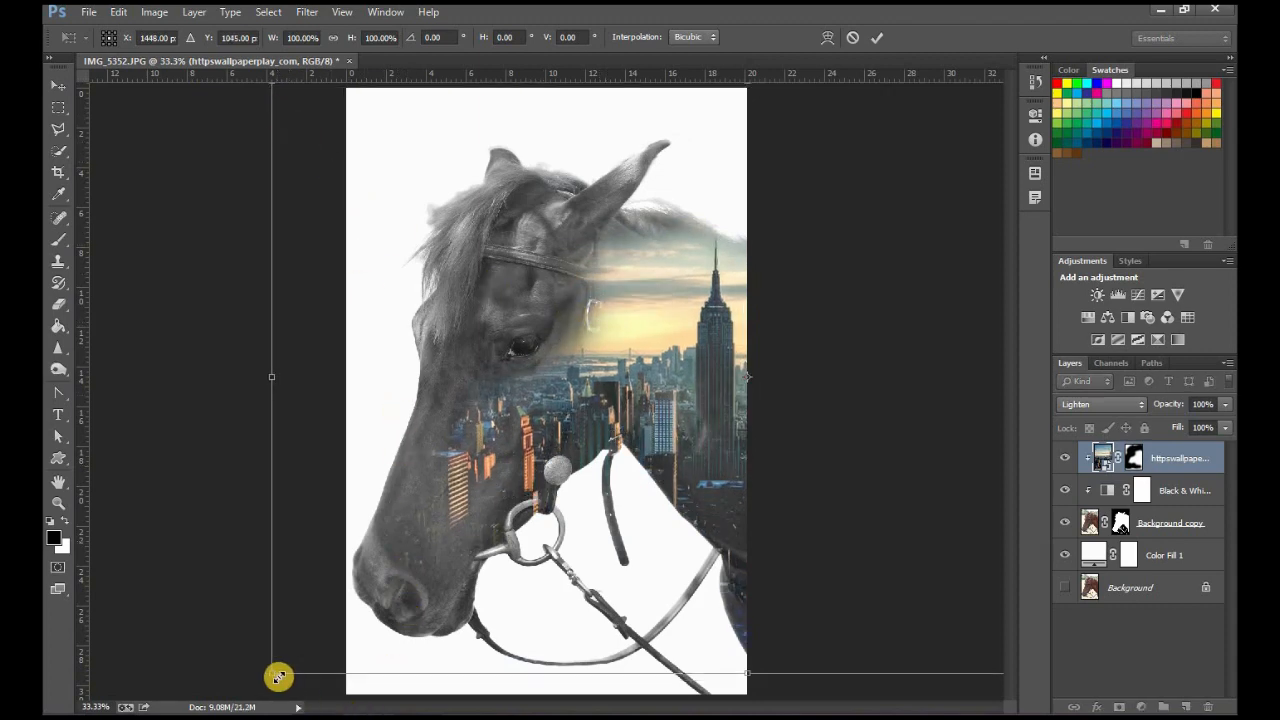
left_click_drag(277, 675, 339, 631)
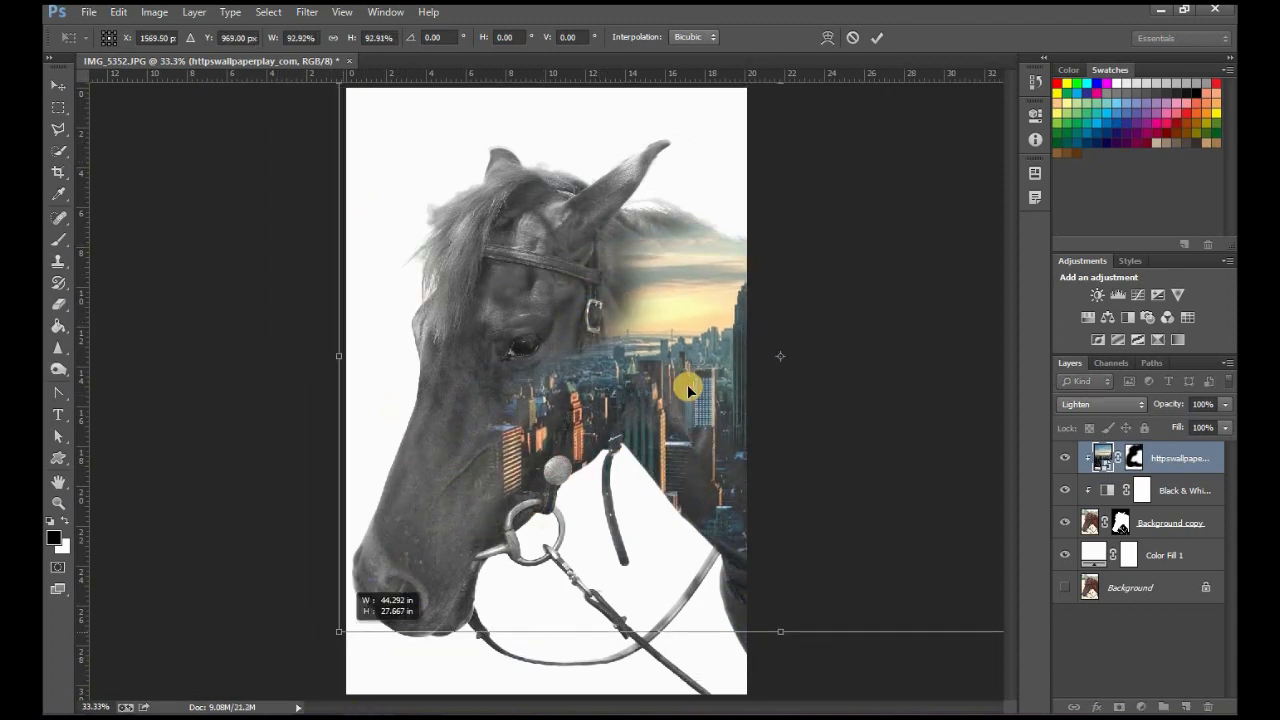
left_click_drag(669, 409, 619, 406)
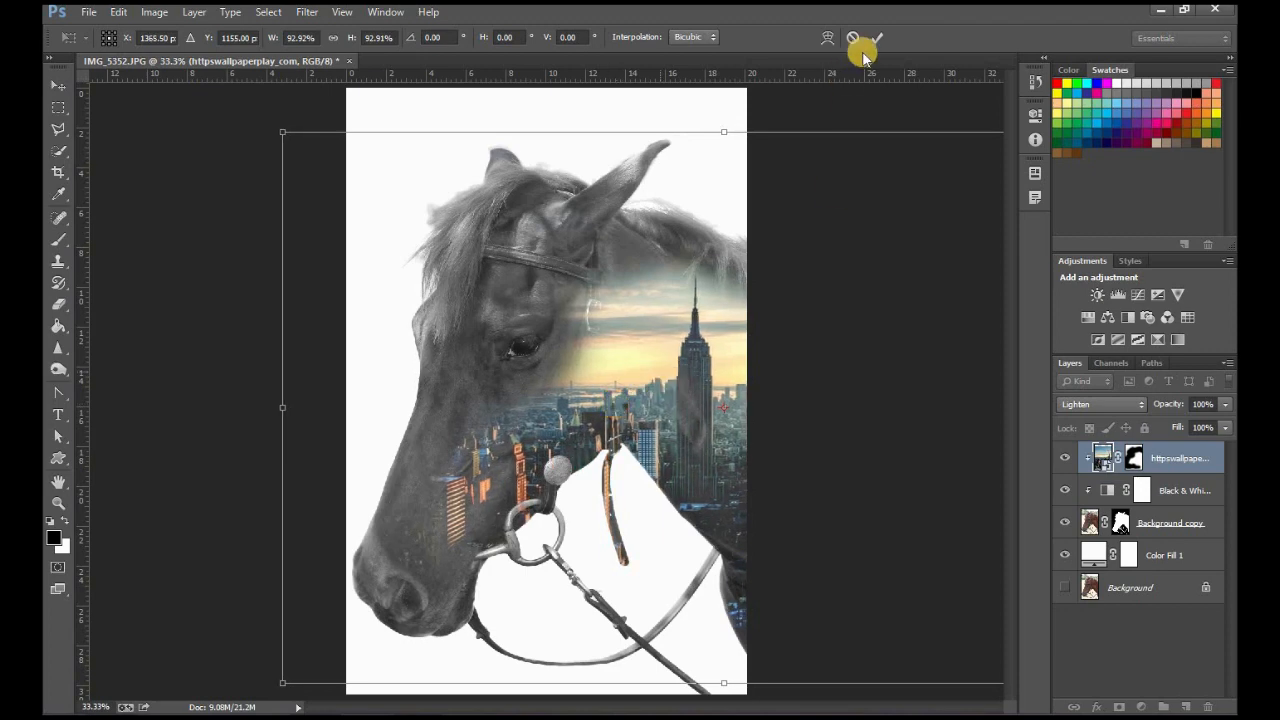
left_click(872, 39)
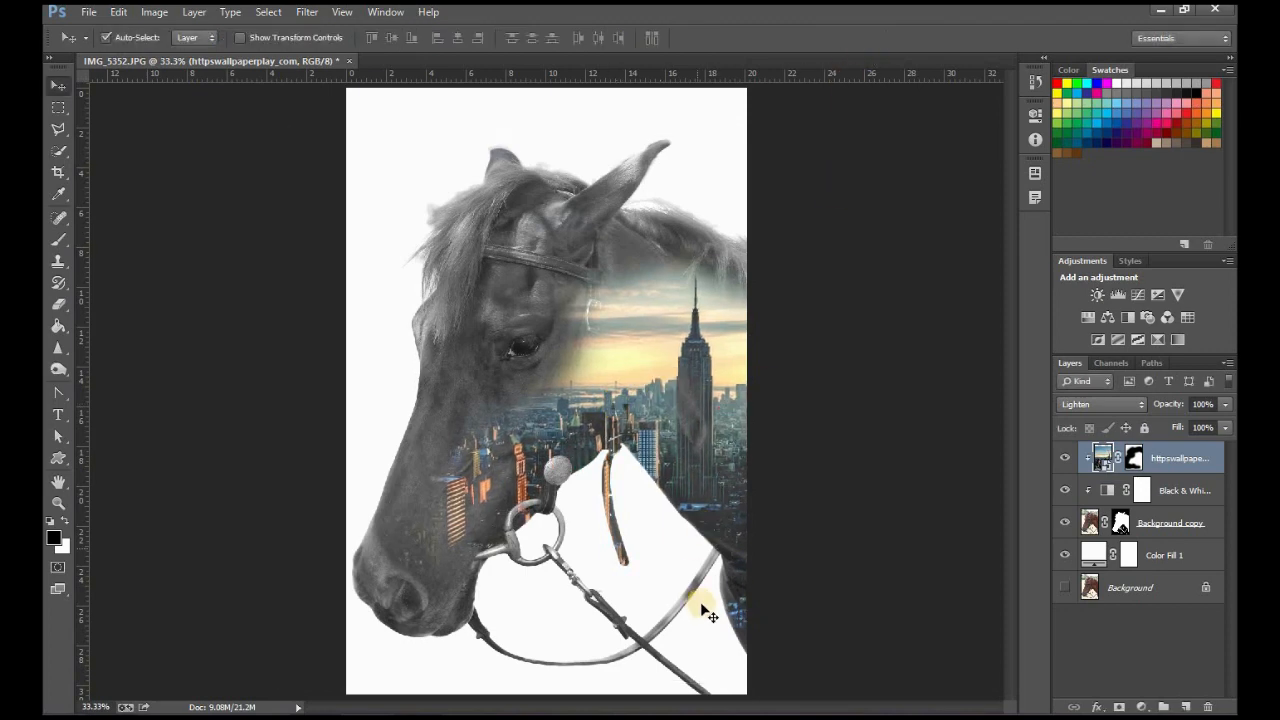